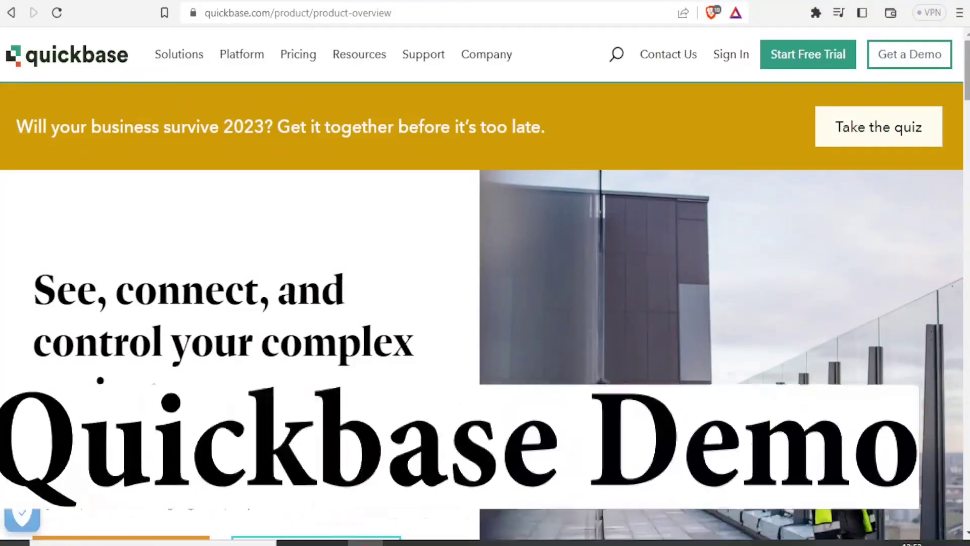
Browse the Quickbase product page, then go to quickbase.com and open the free-trial signup form.
scroll(485, 303, "down", 3)
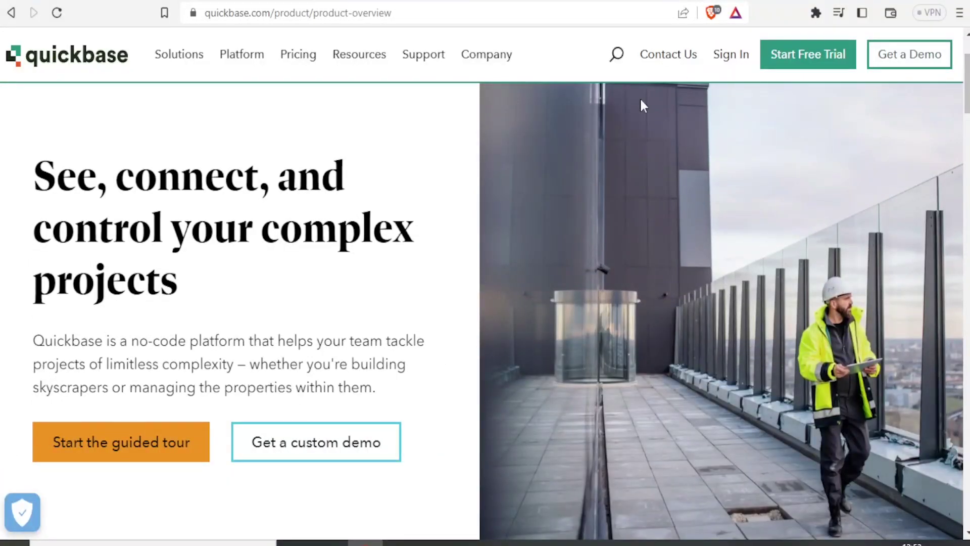
scroll(400, 243, "down", 1)
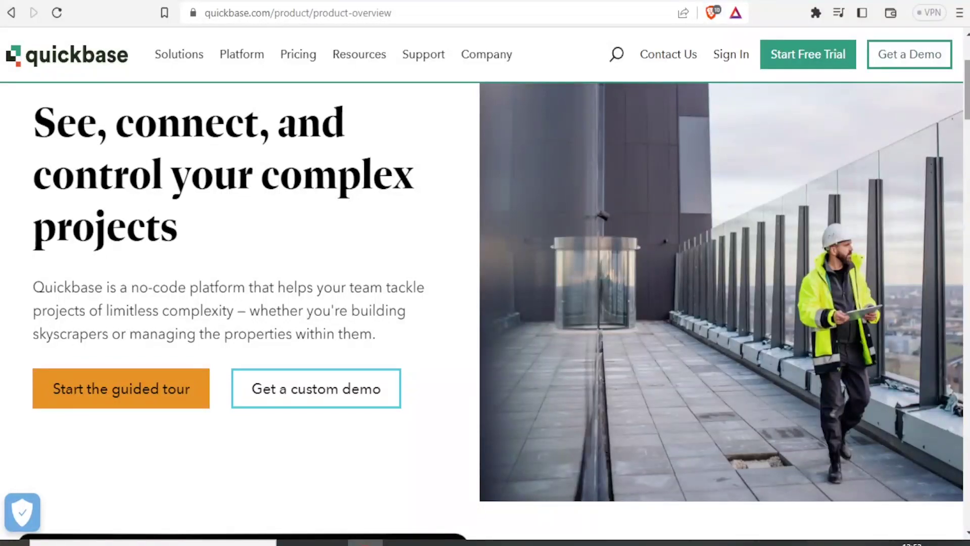
scroll(485, 303, "down", 18)
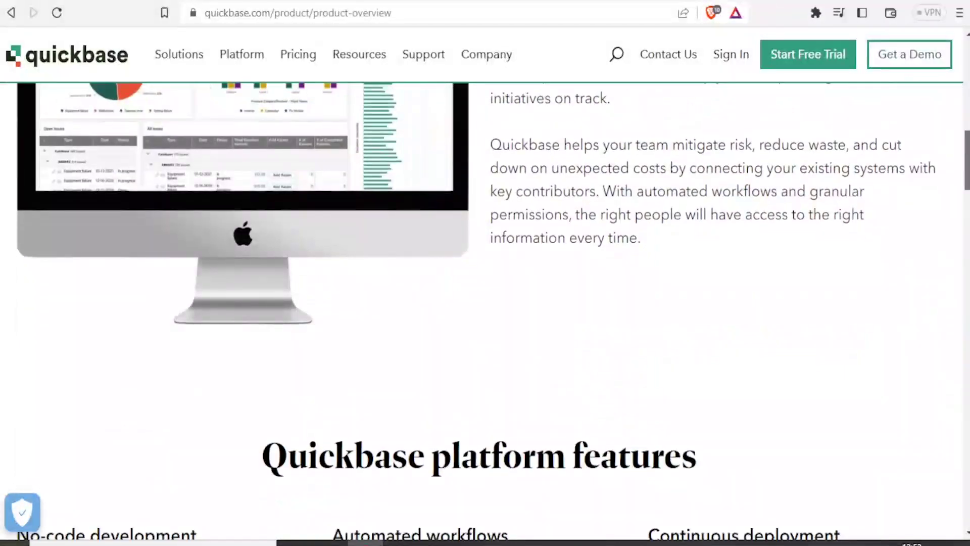
scroll(485, 303, "up", 18)
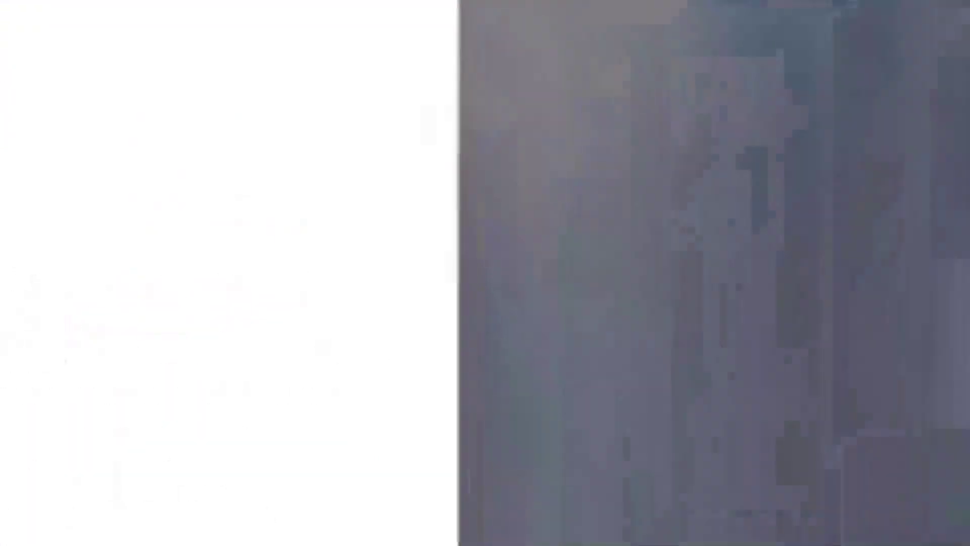
mouse_move(384, 57)
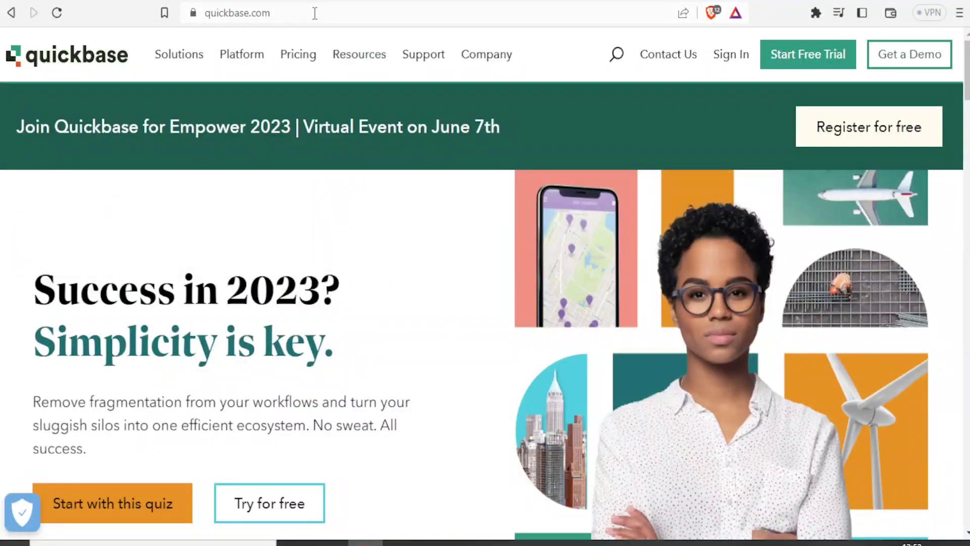
left_click(315, 12)
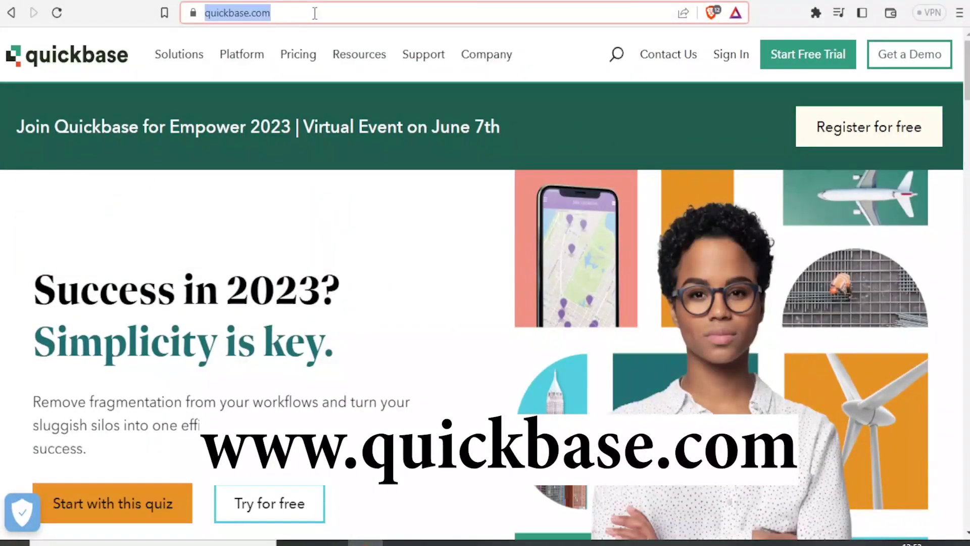
left_click(315, 13)
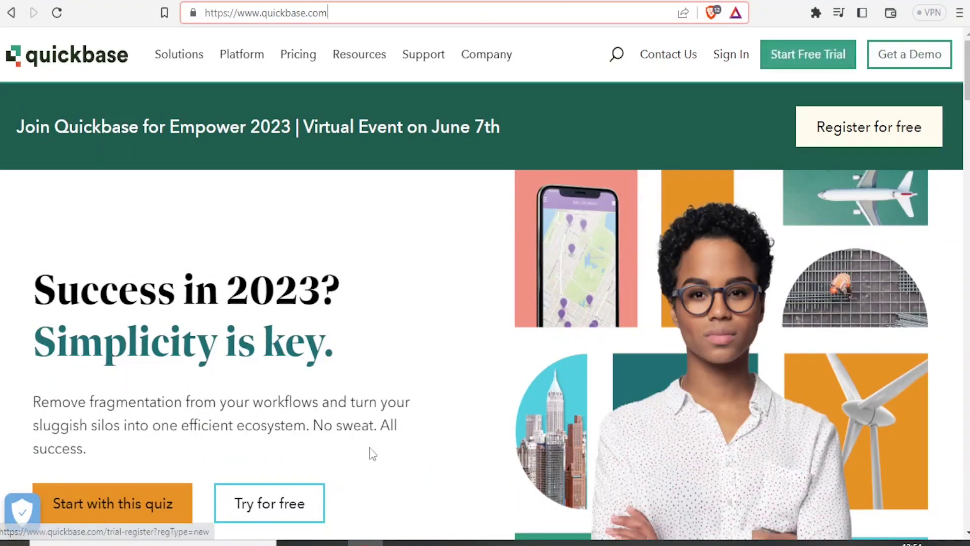
left_click(258, 516)
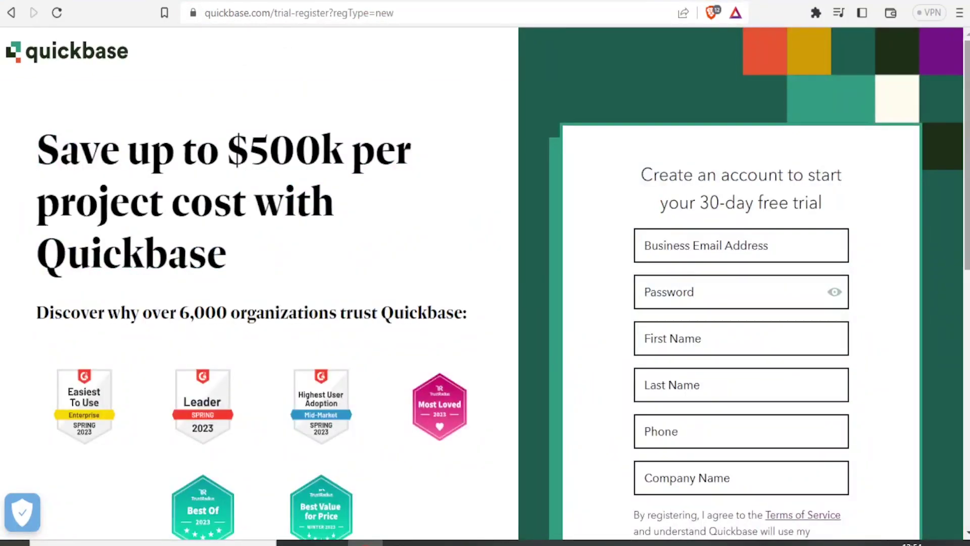
Paste the business email address into the signup form and submit it with Start My Trial.
left_click(672, 251)
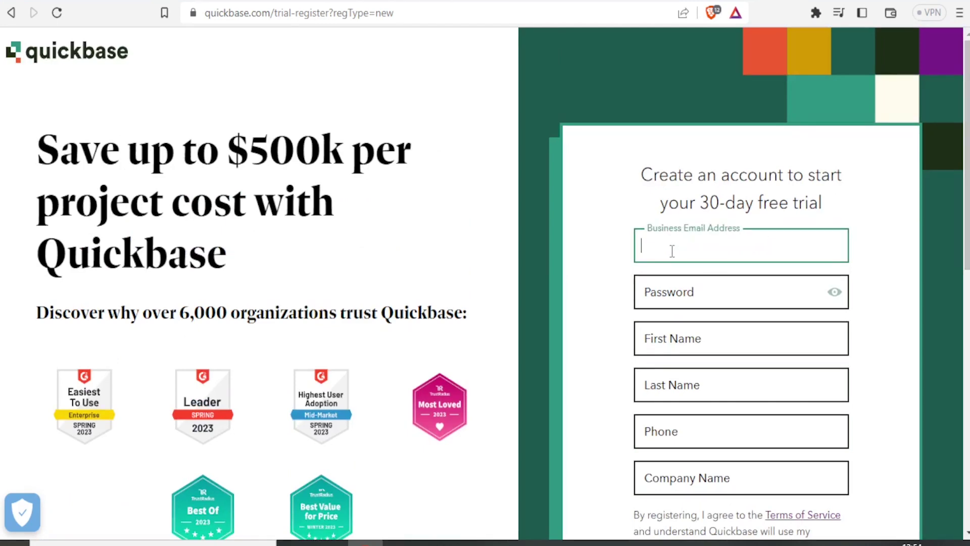
key("ctrl+v")
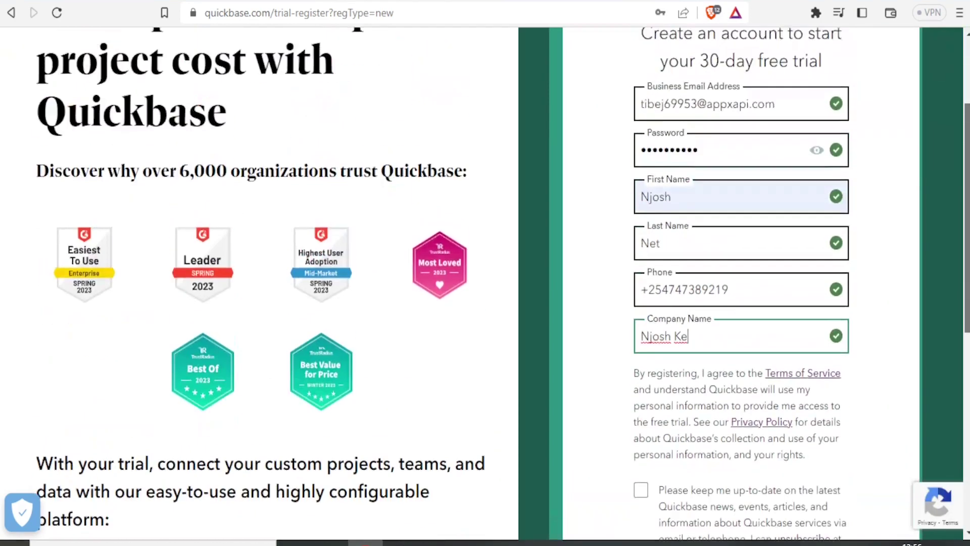
scroll(736, 414, "down", 4)
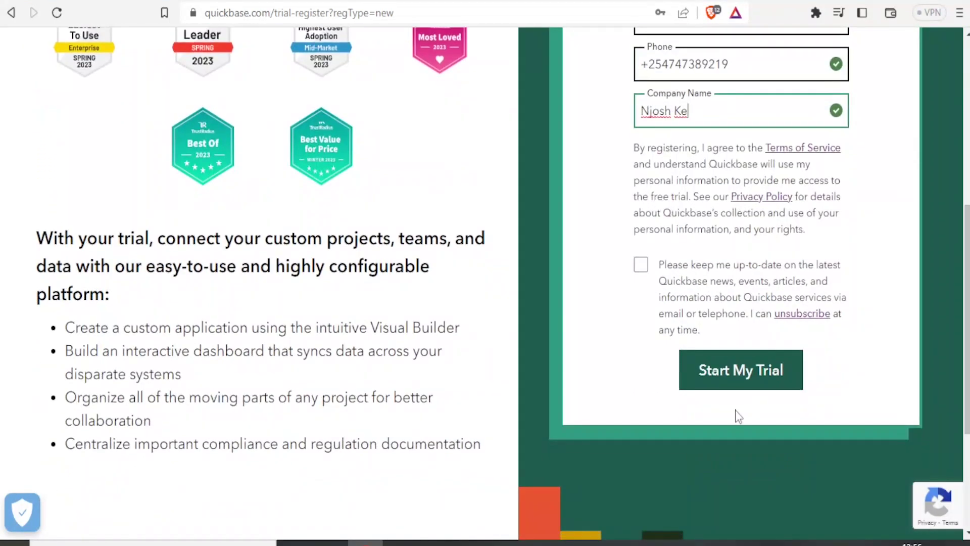
left_click(731, 380)
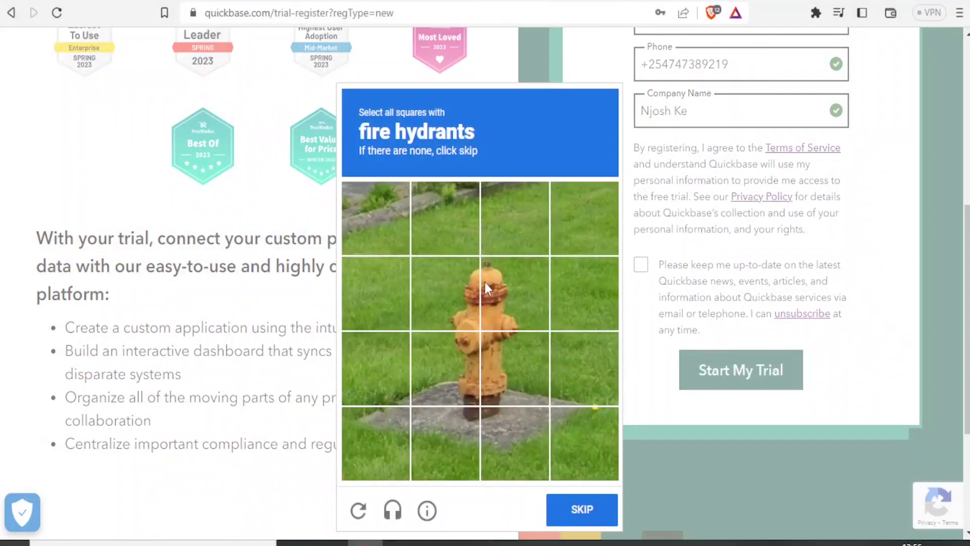
Select the four fire hydrant tiles in the reCAPTCHA image check.
left_click(503, 286)
left_click(459, 287)
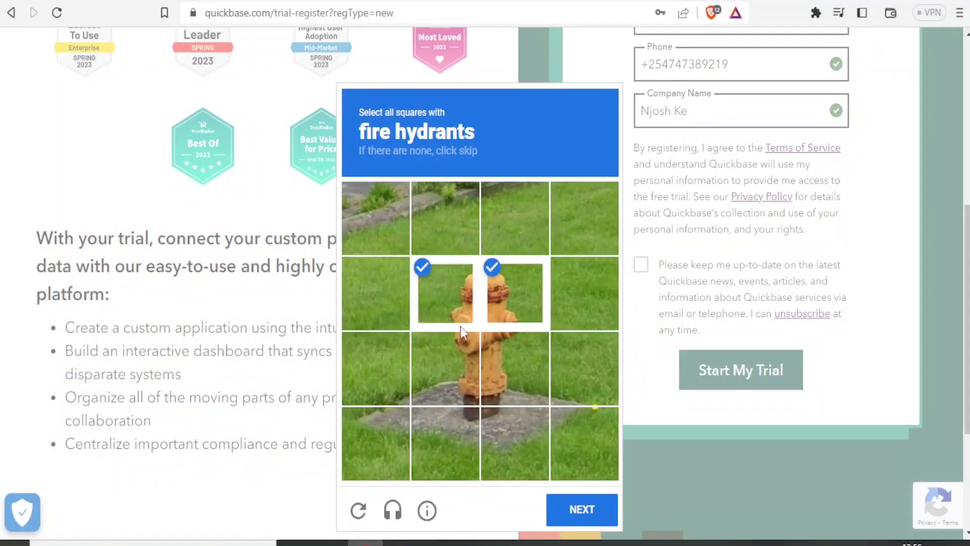
left_click(459, 362)
left_click(496, 368)
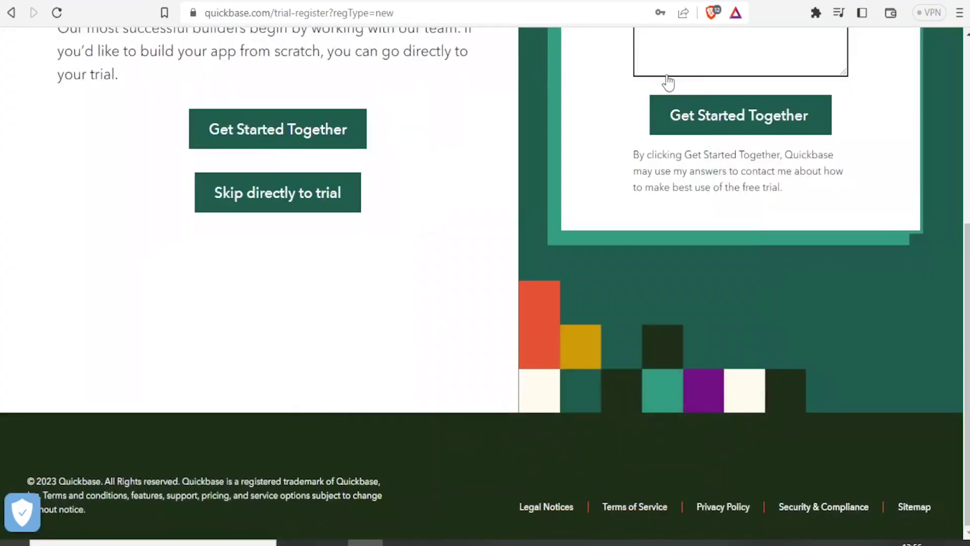
On the 'Your trial is ready' page, choose Skip directly to trial to reach My Apps.
scroll(965, 333, "up", 5)
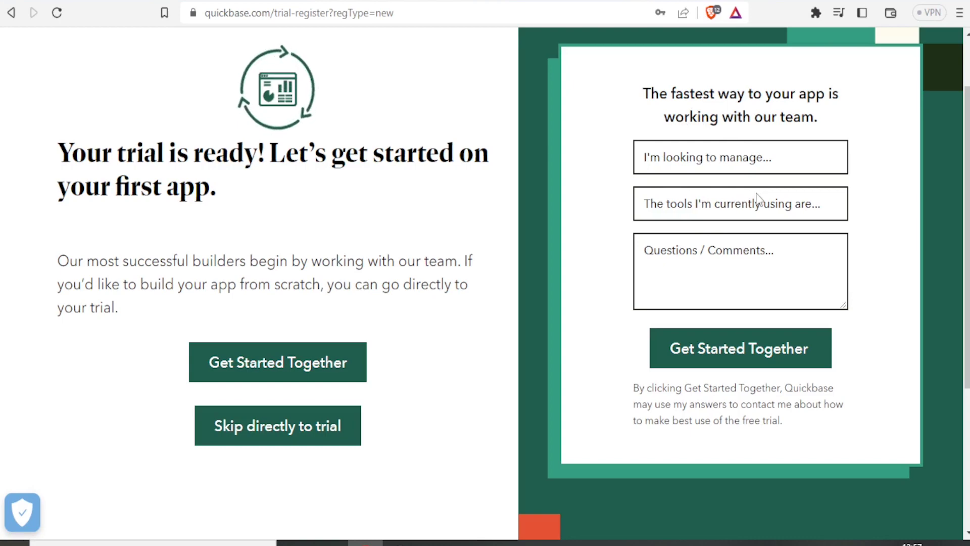
scroll(968, 230, "down", 1)
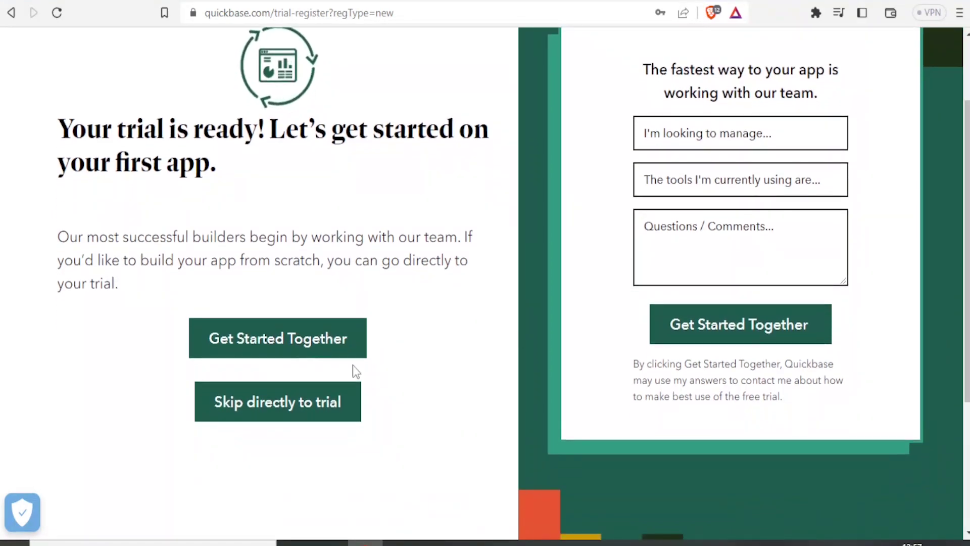
left_click(271, 410)
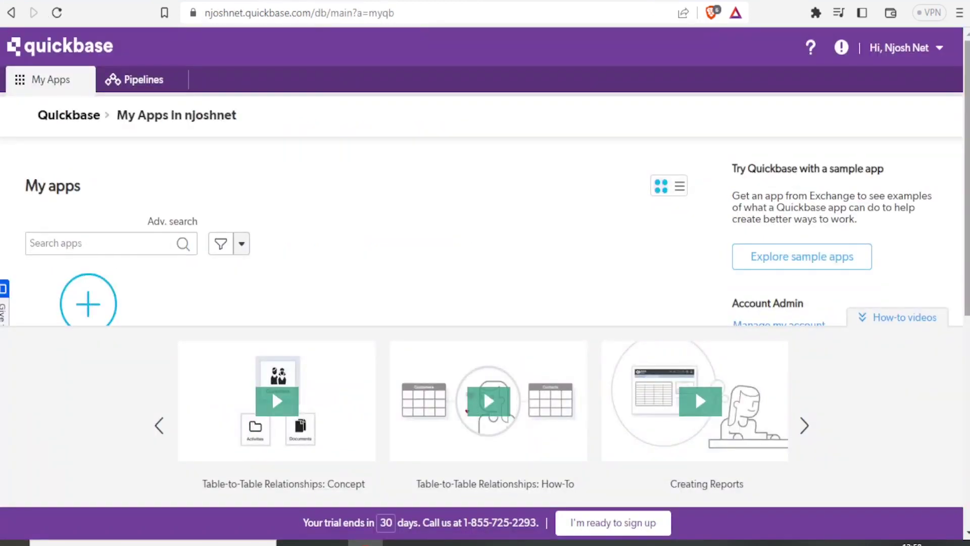
Use the Create new app plus button on My Apps to open the new-app options.
scroll(953, 156, "down", 2)
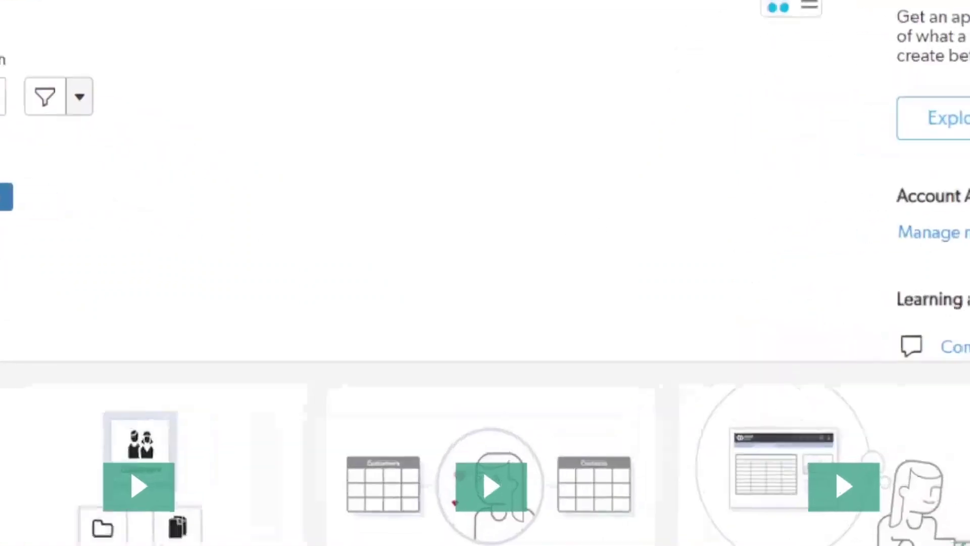
left_click(92, 236)
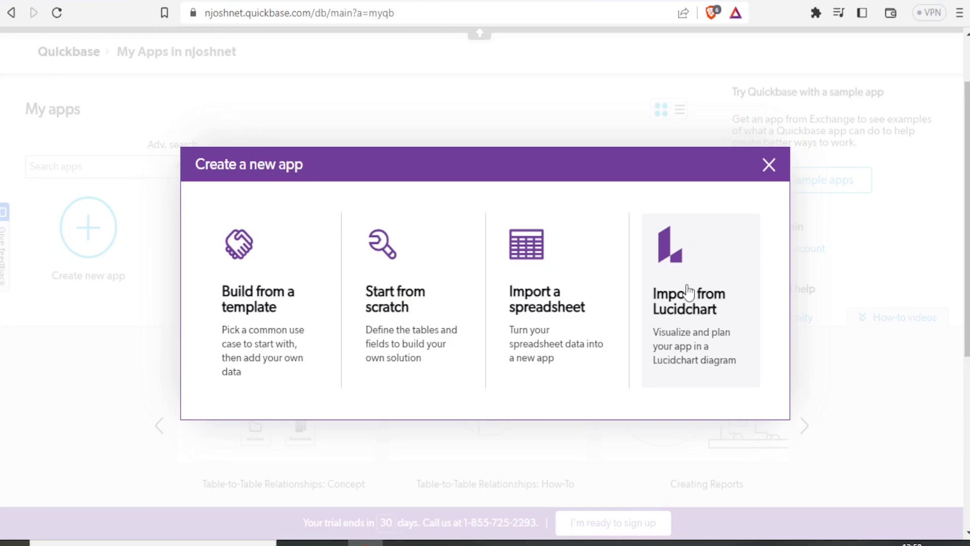
Build from a template, choosing Managing projects to draft the Project Tracker app.
left_click(247, 257)
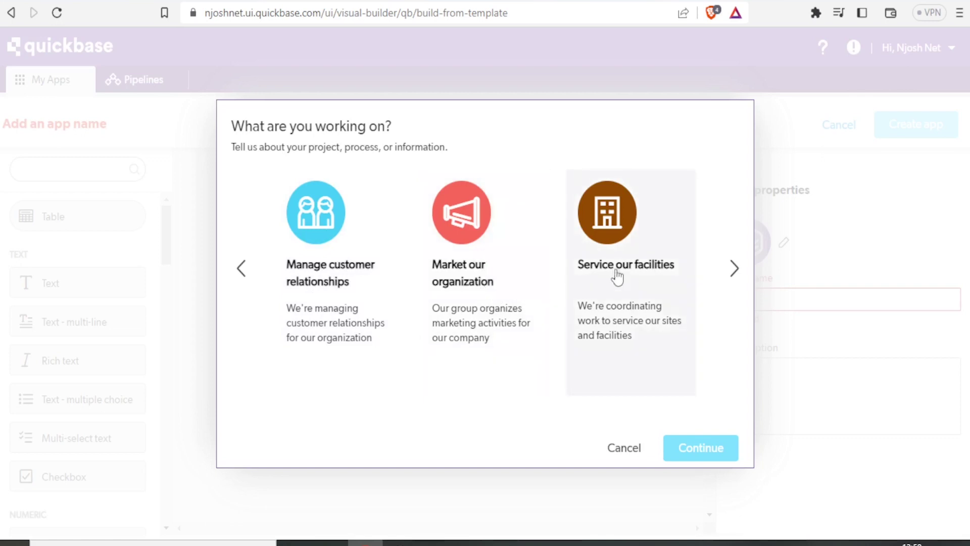
left_click(732, 266)
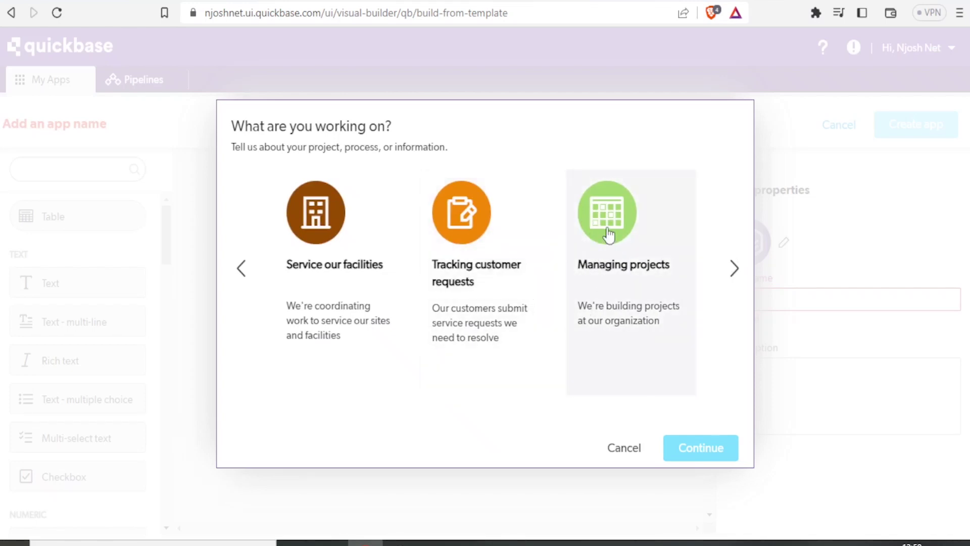
left_click(609, 234)
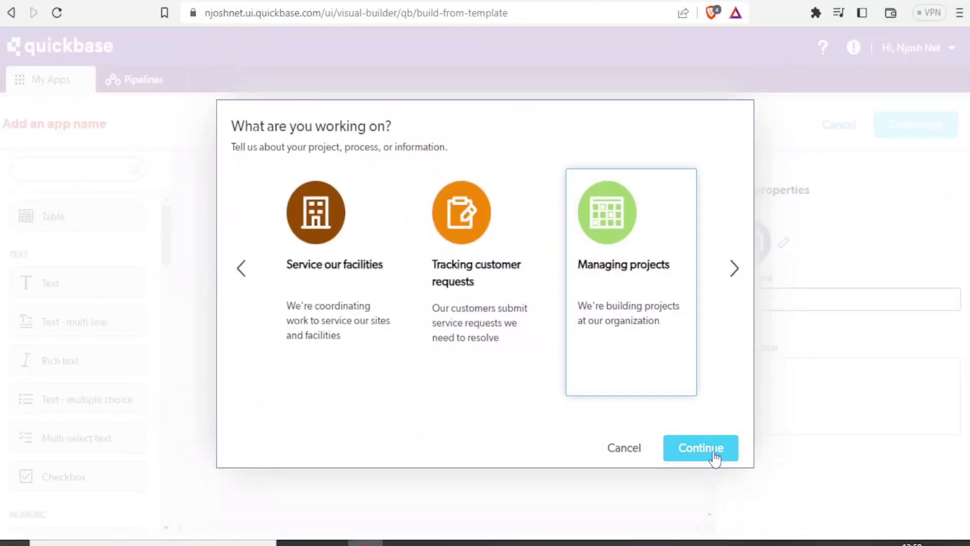
left_click(712, 451)
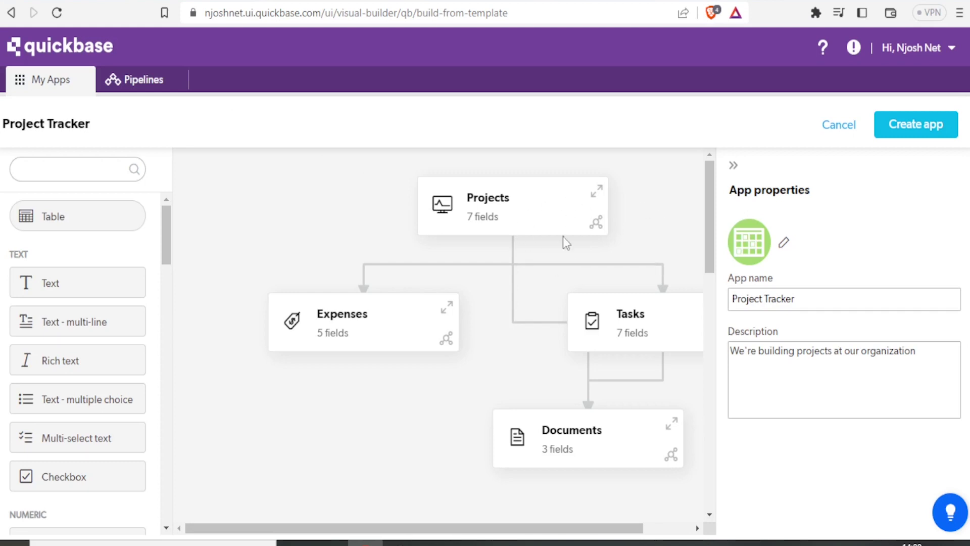
left_click_drag(708, 202, 715, 182)
left_click(502, 198)
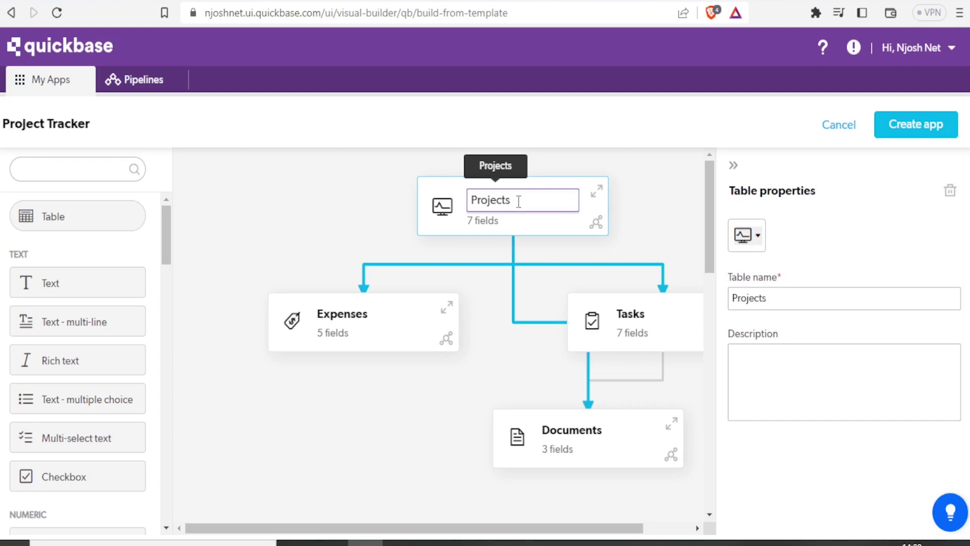
key("BackSpace")
key("BackSpace")
key("BackSpace")
key("BackSpace")
key("BackSpace")
key("BackSpace")
key("BackSpace")
key("BackSpace")
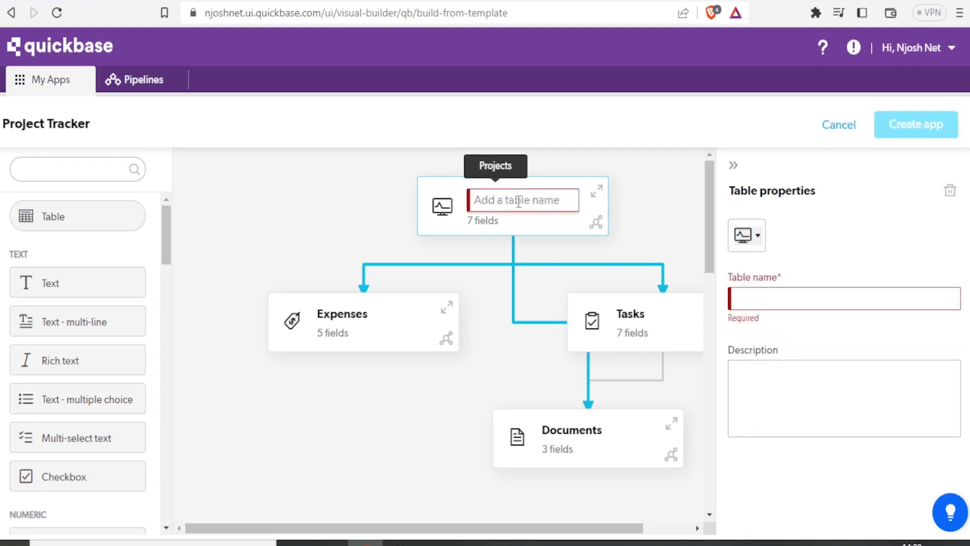
type("Video")
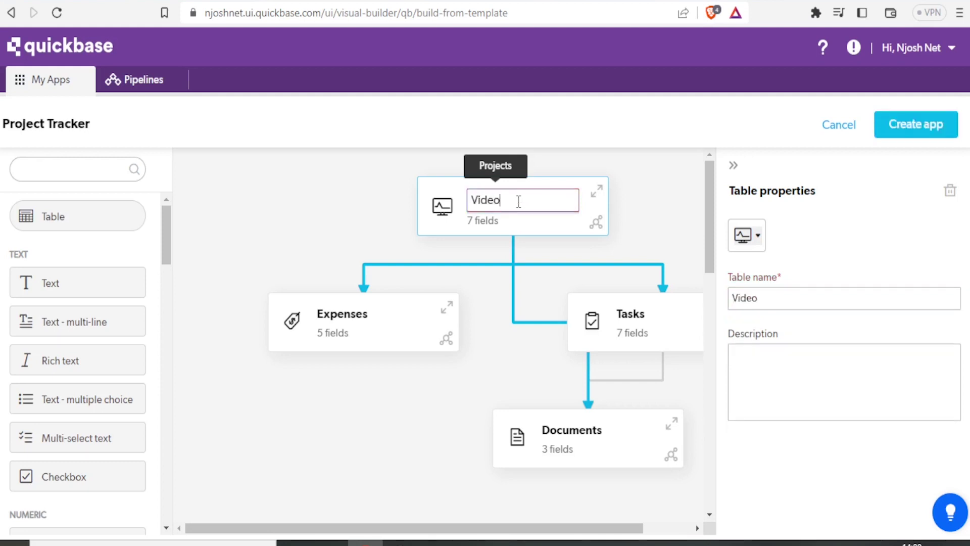
type(" Projects")
key("Return")
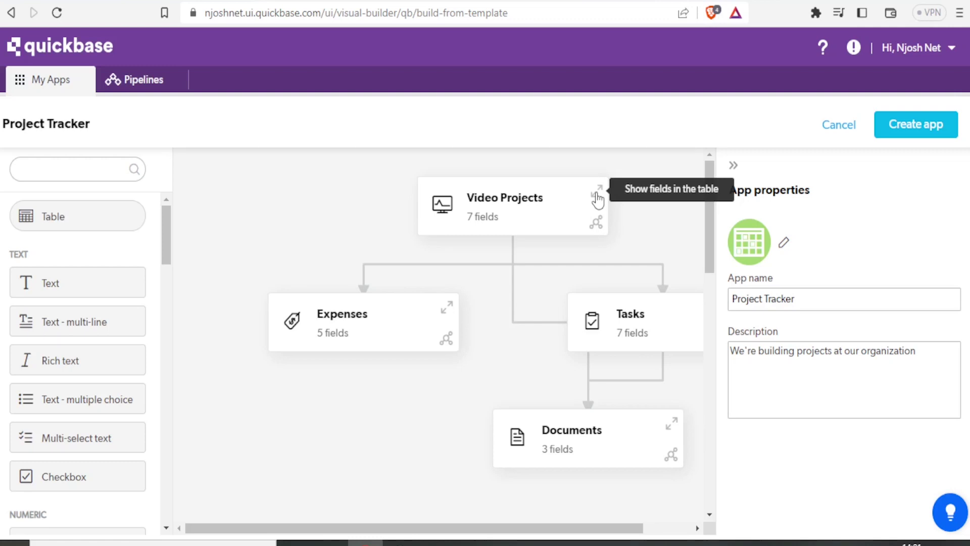
left_click(598, 194)
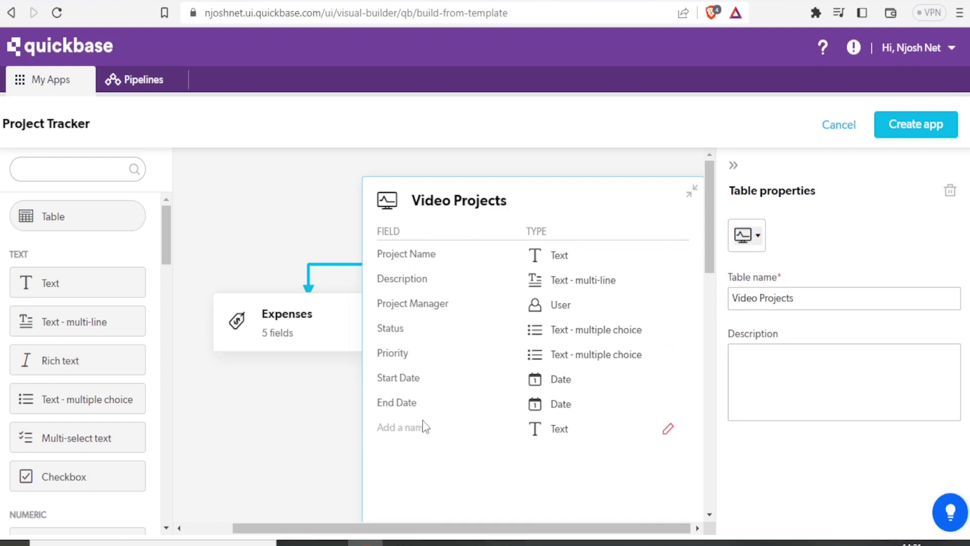
left_click(694, 195)
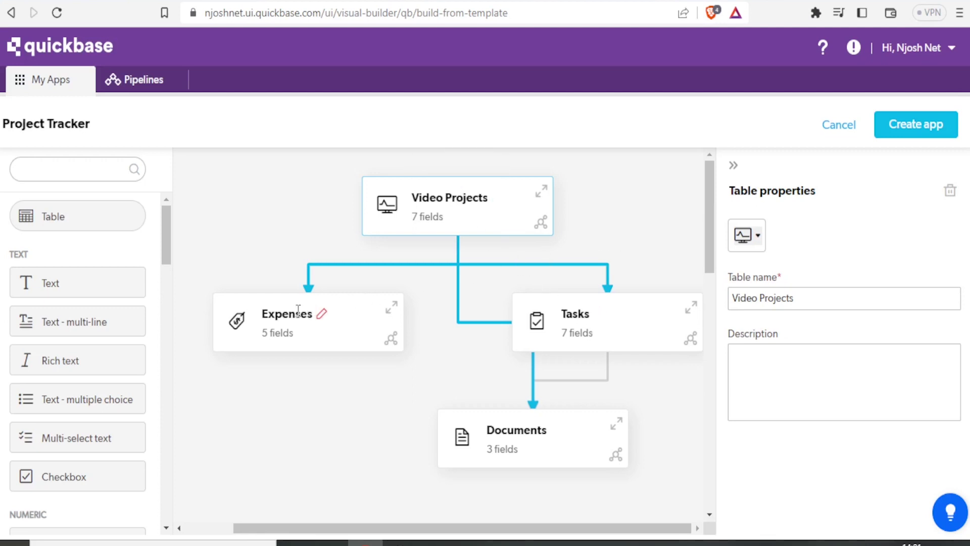
left_click(587, 310)
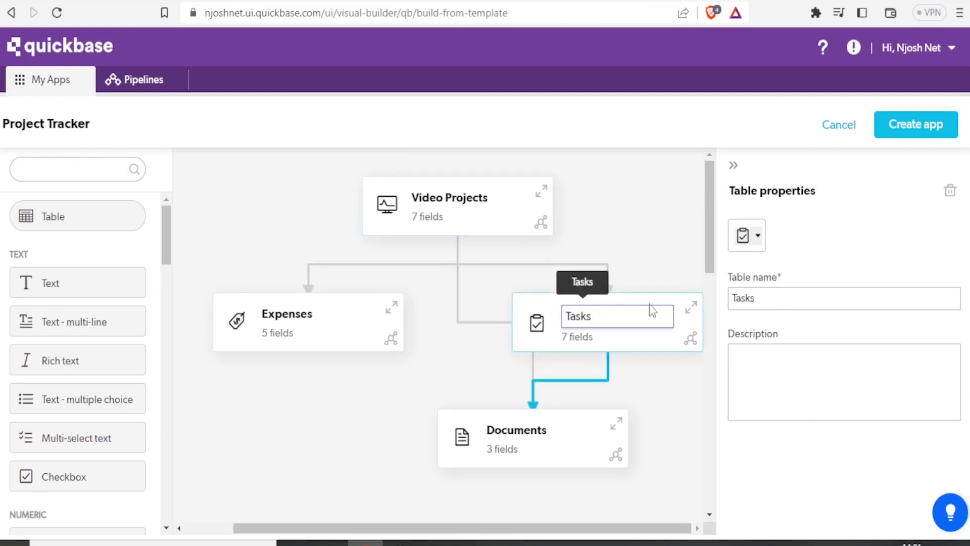
Replace the Tasks table name with 'USA Based Task' in its table properties.
left_click(691, 307)
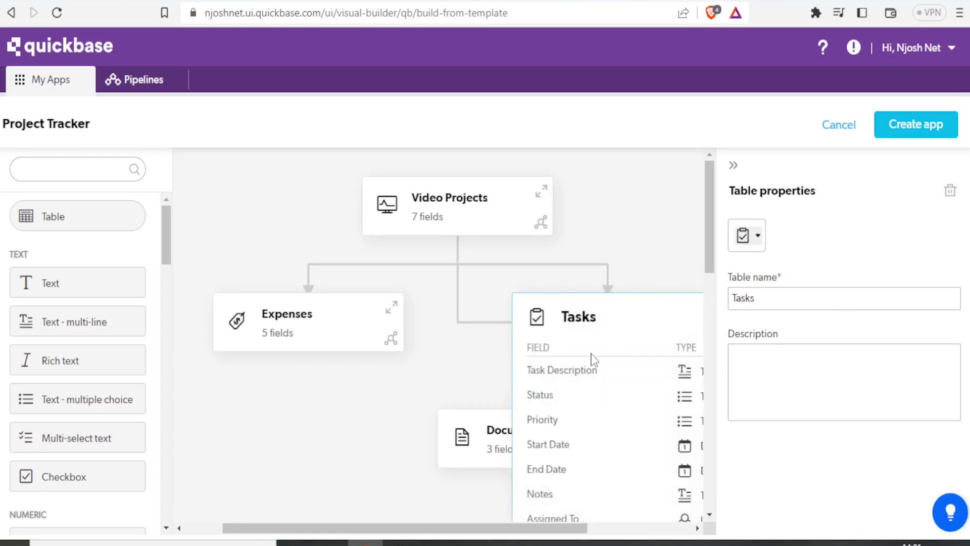
left_click(551, 361)
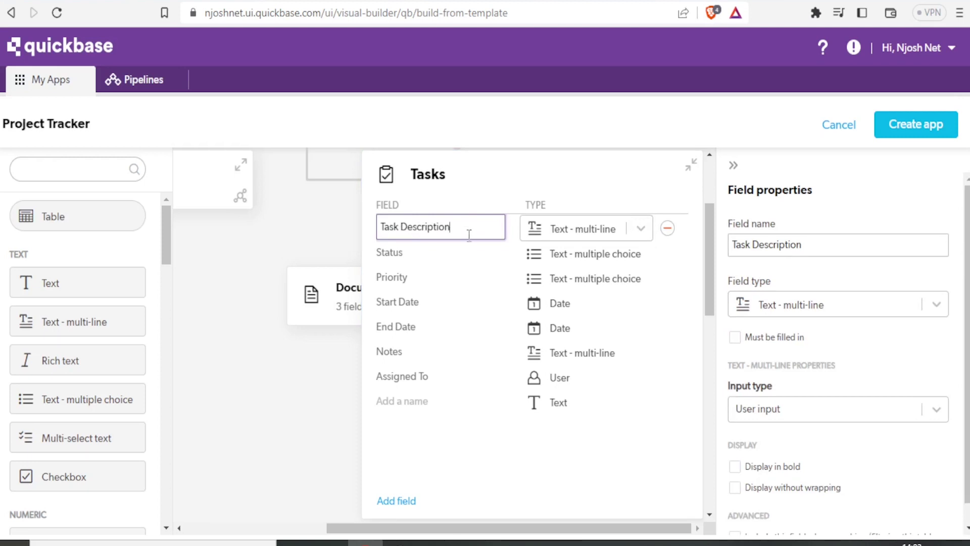
left_click_drag(463, 230, 374, 235)
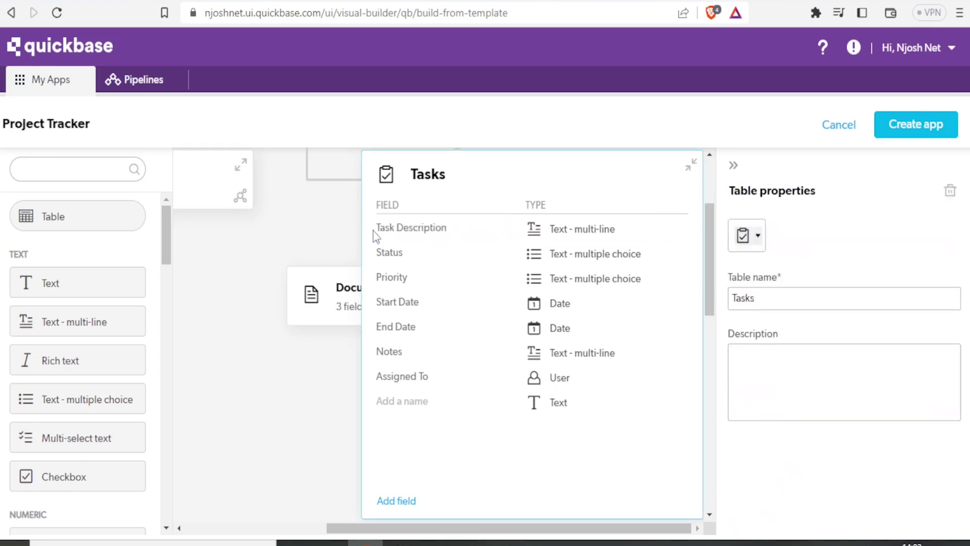
double_click(769, 297)
key("BackSpace")
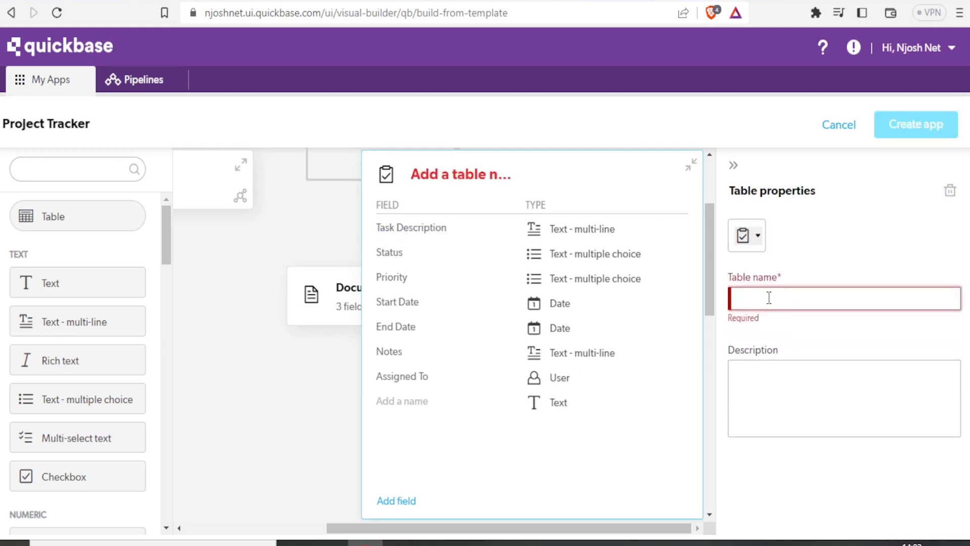
type("USA")
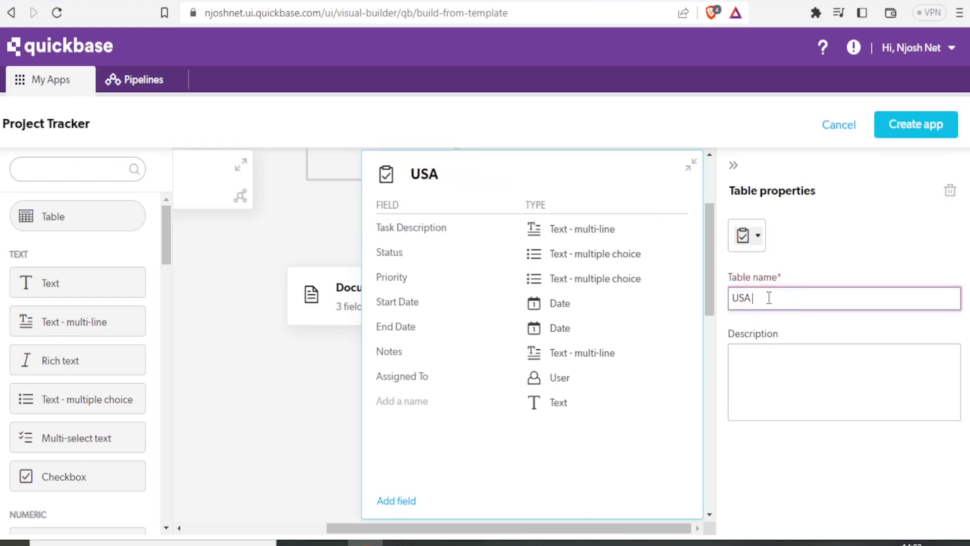
type(" Based Task")
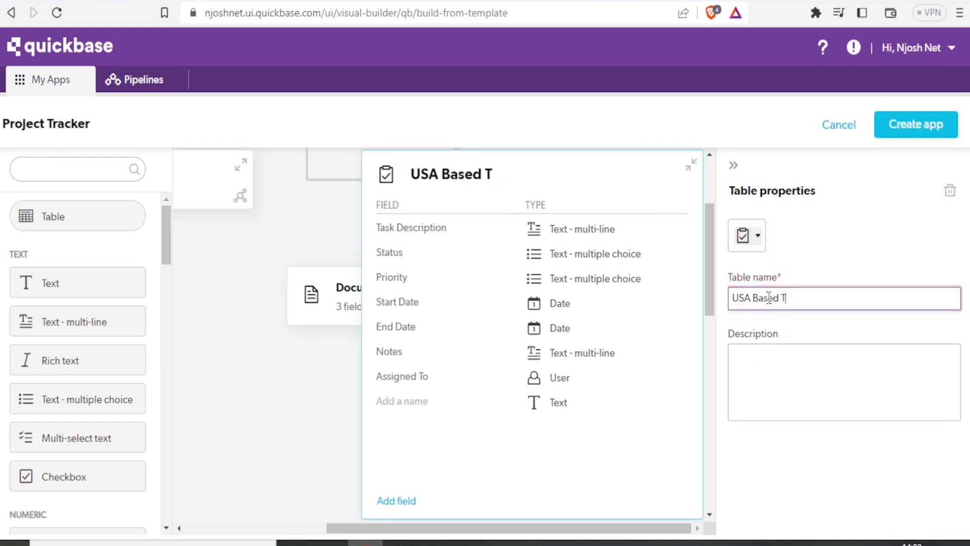
left_click(690, 165)
left_click_drag(710, 262, 708, 221)
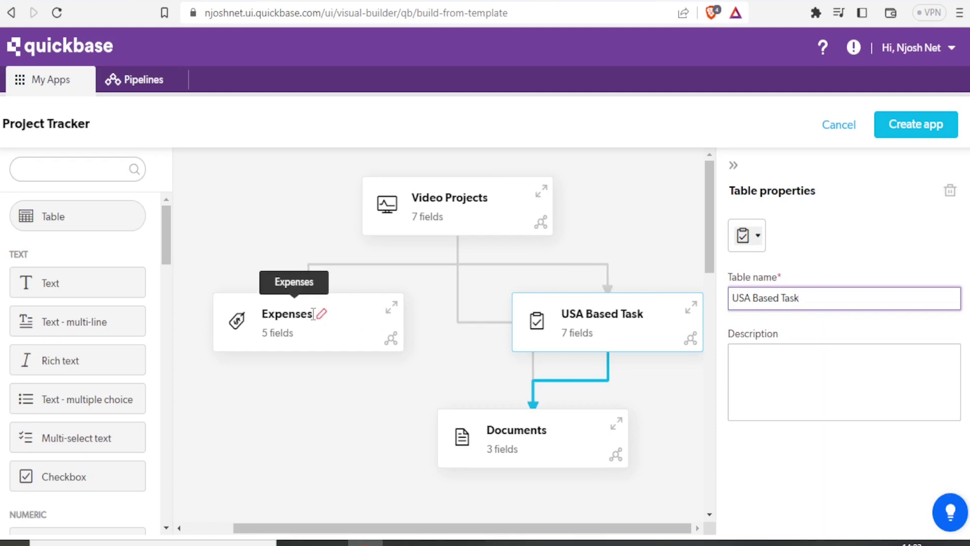
Expand the Expenses card to review its five fields, then collapse it.
left_click(391, 307)
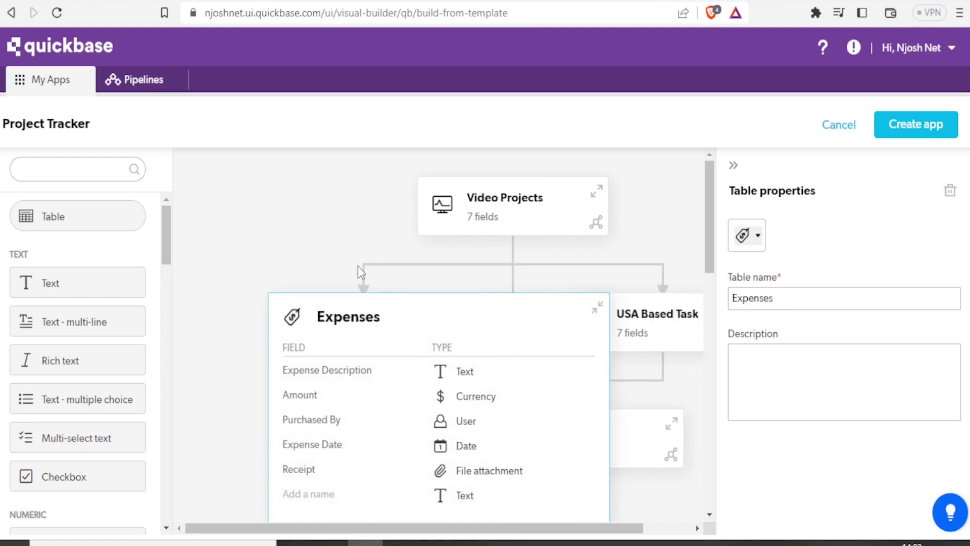
left_click(327, 229)
scroll(324, 226, "down", 3)
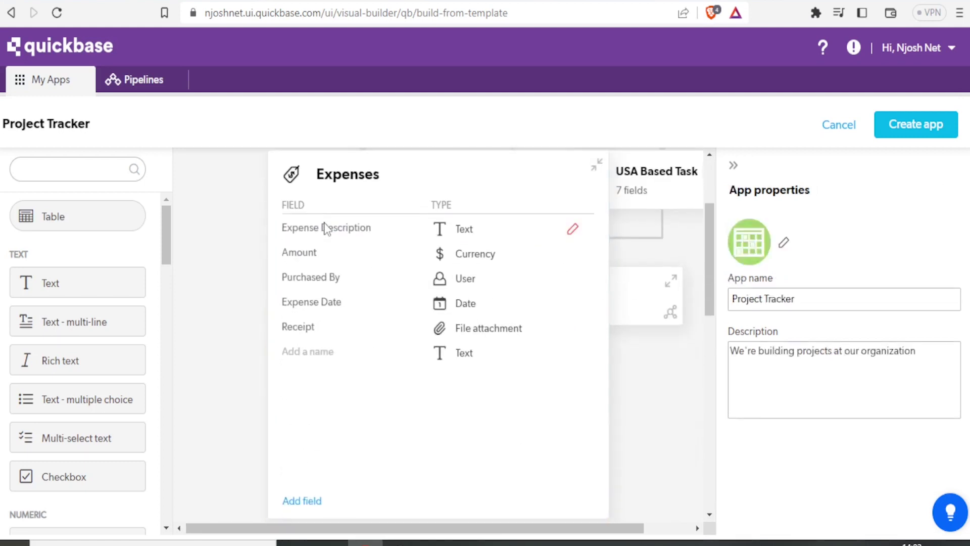
left_click(598, 171)
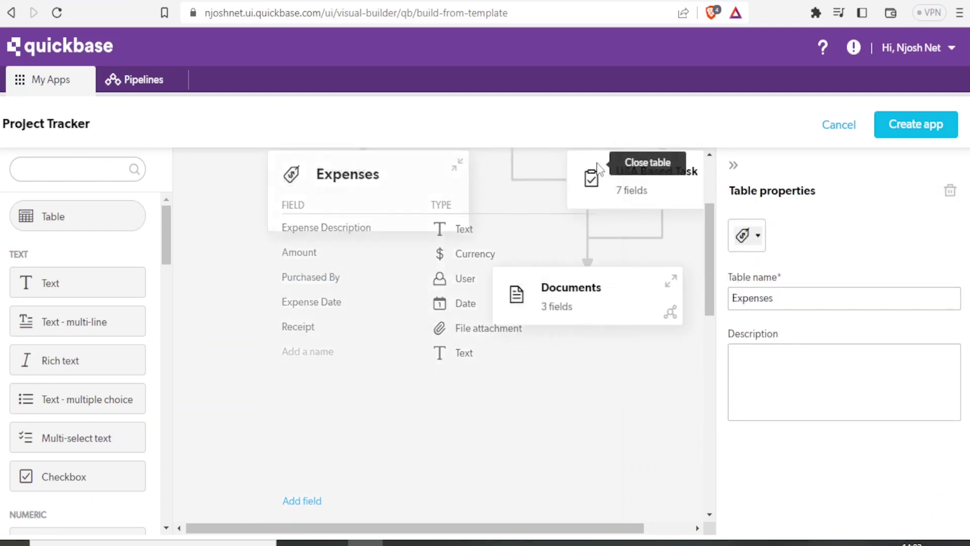
left_click_drag(951, 281, 952, 238)
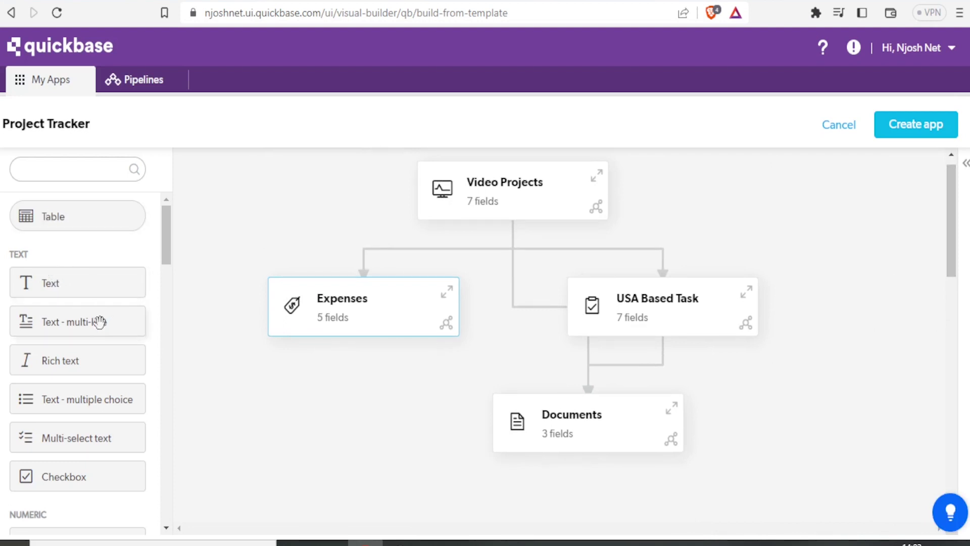
Drop a new blank table below Expenses and name it 'Paid Tasks'.
left_click_drag(53, 212, 339, 399)
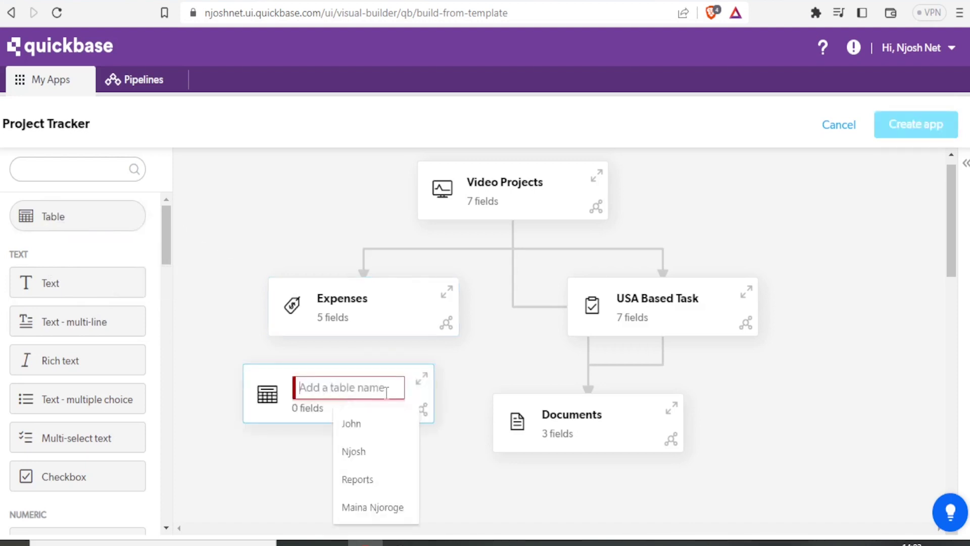
left_click(447, 448)
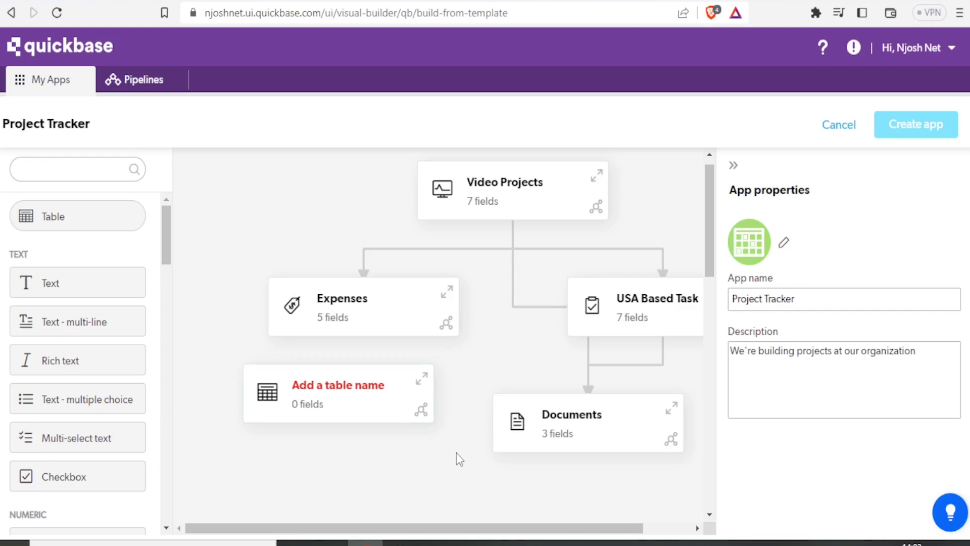
left_click(370, 389)
type("Paid")
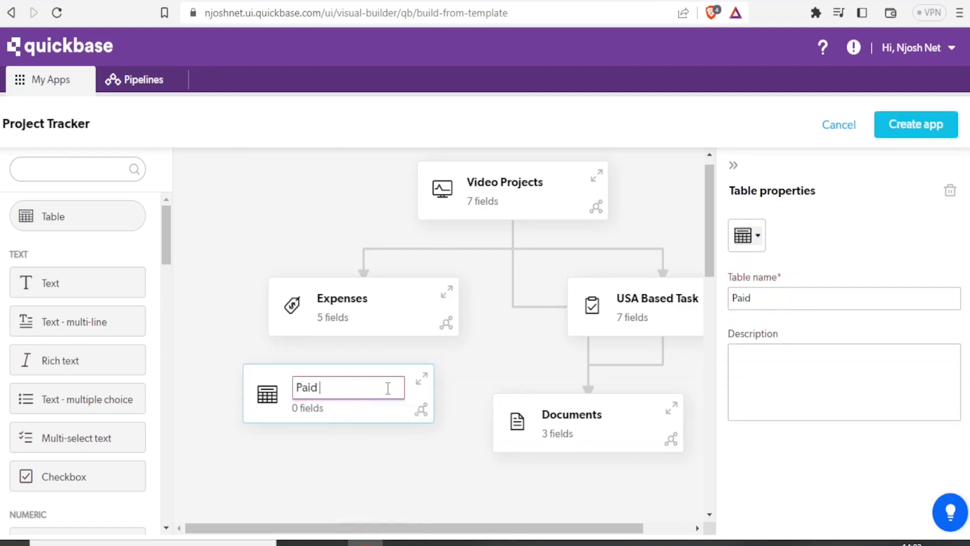
type(" Tasks")
left_click(505, 372)
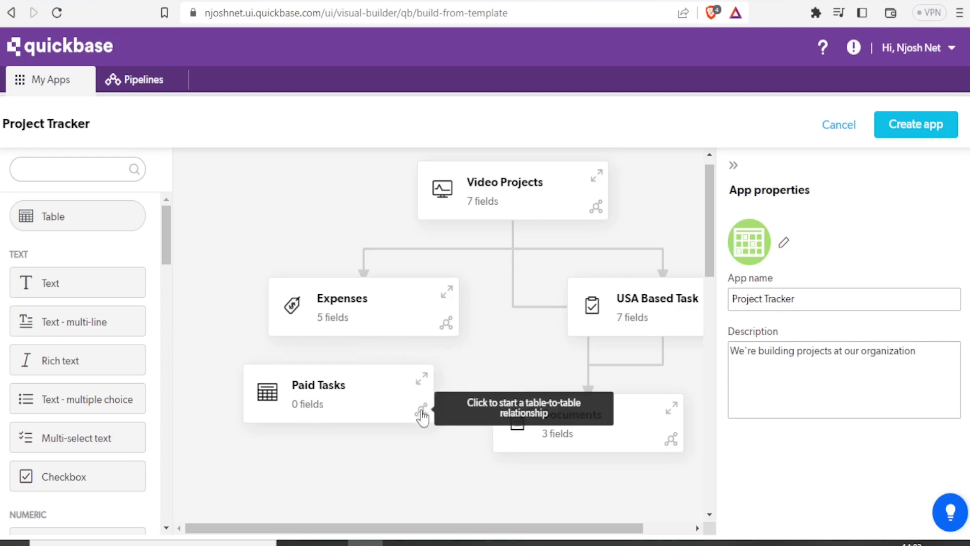
Expand Paid Tasks and name its first field 'Fully Paid'.
left_click(422, 380)
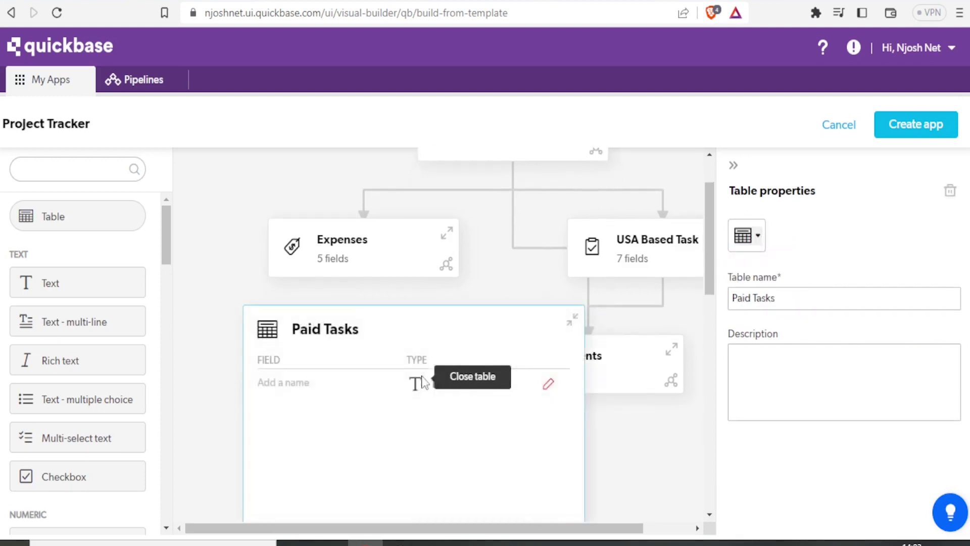
left_click(281, 382)
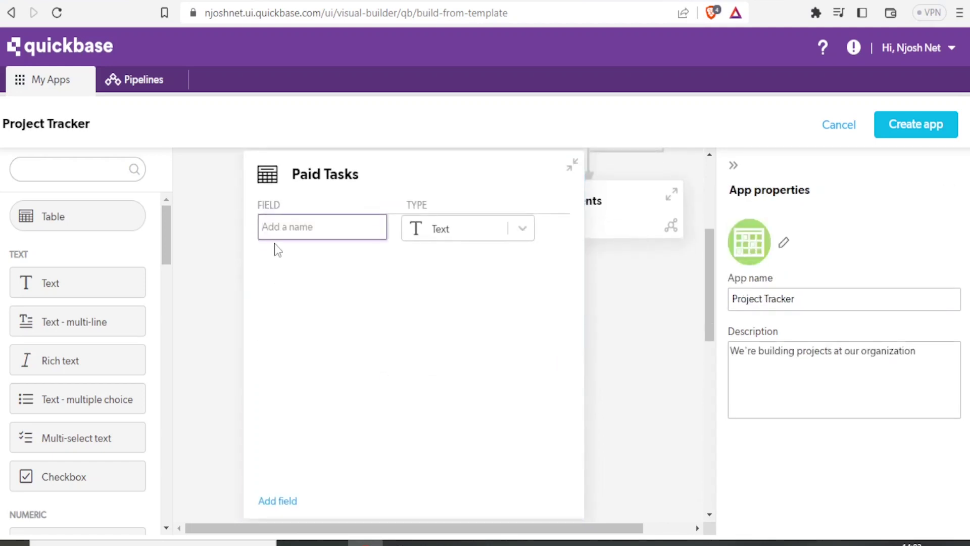
left_click(276, 249)
type("Fully Paid")
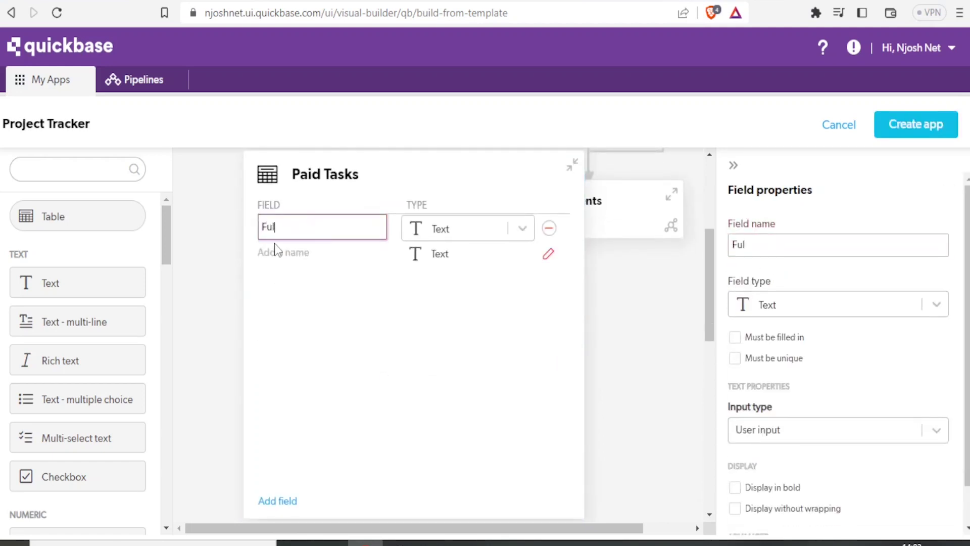
Set the Fully Paid field type to Checkbox and start a second field row.
left_click(461, 238)
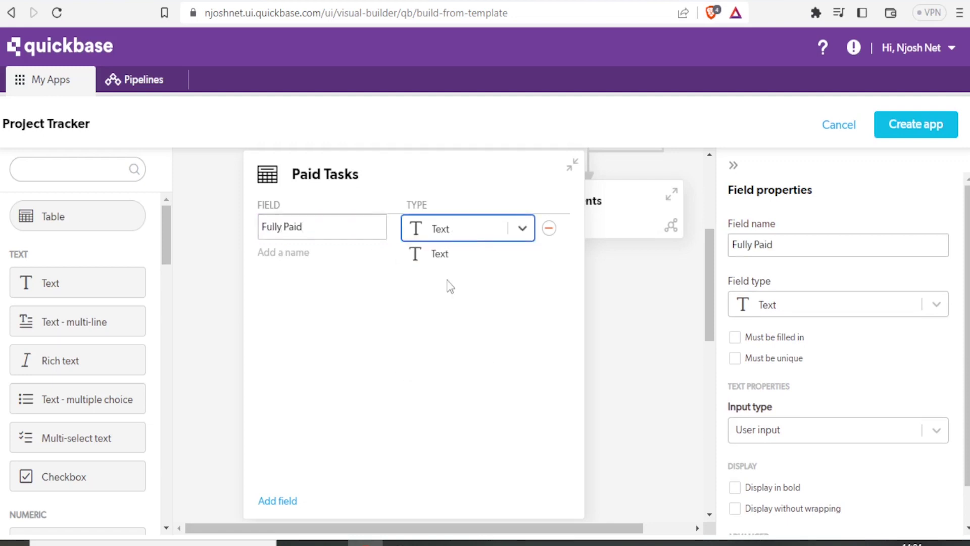
left_click(446, 235)
left_click(462, 230)
left_click(470, 189)
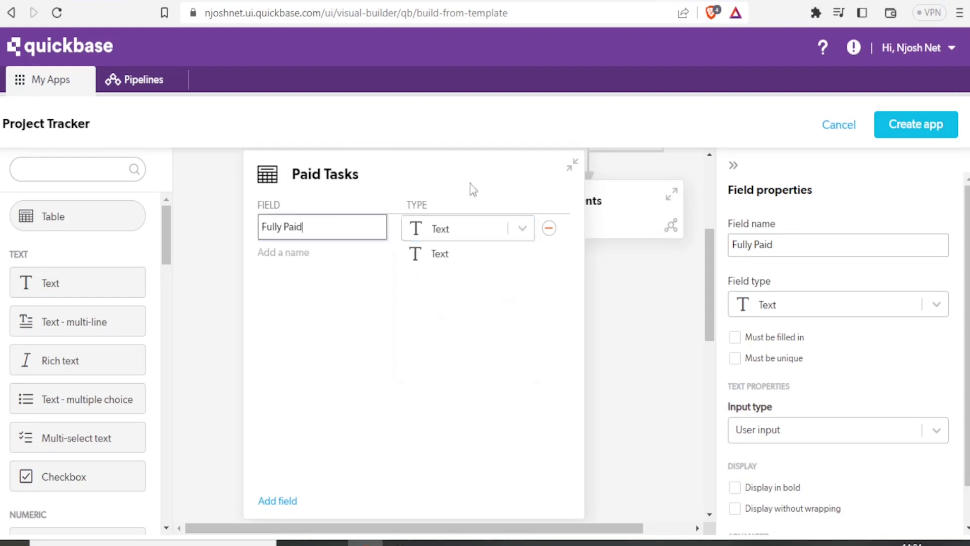
left_click(524, 231)
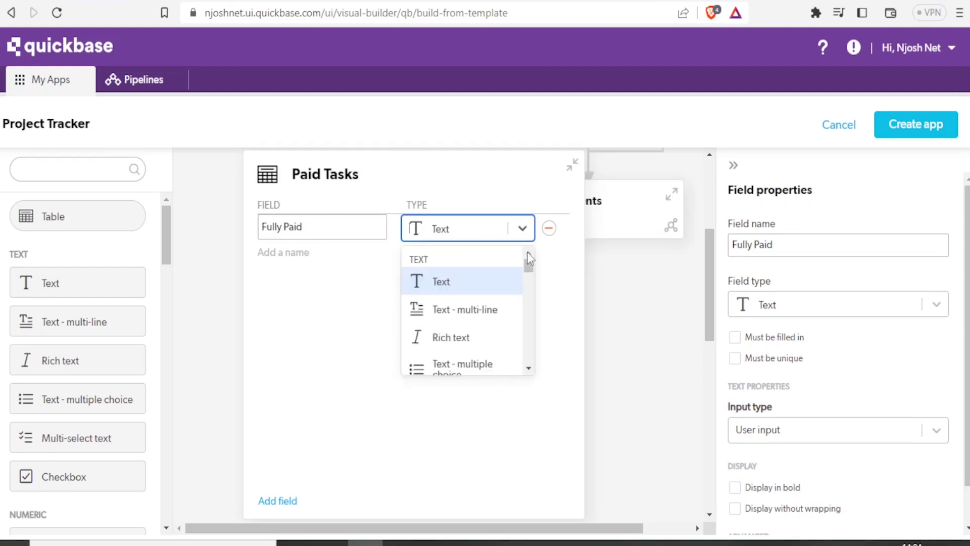
left_click_drag(526, 263, 526, 272)
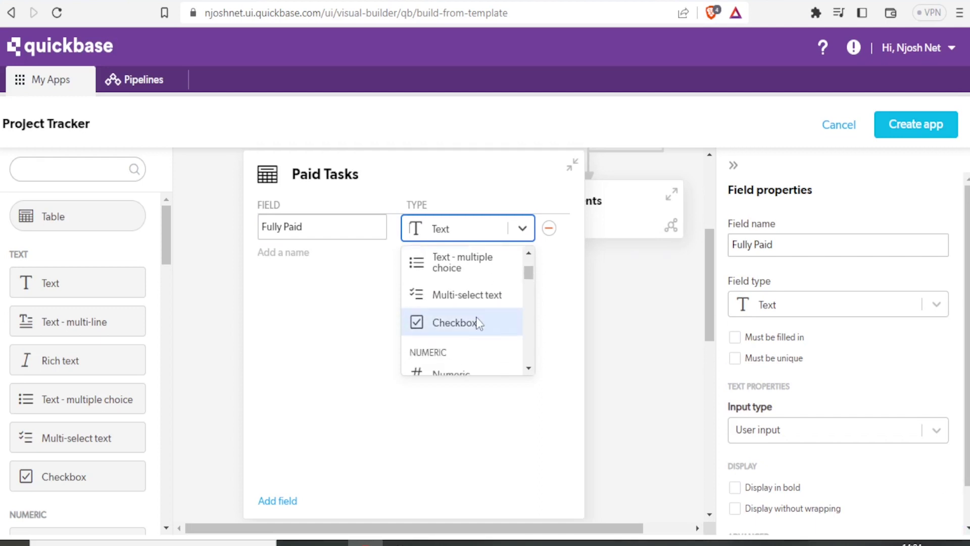
mouse_move(527, 273)
left_mouse_down()
mouse_move(529, 291)
mouse_move(530, 281)
left_mouse_up()
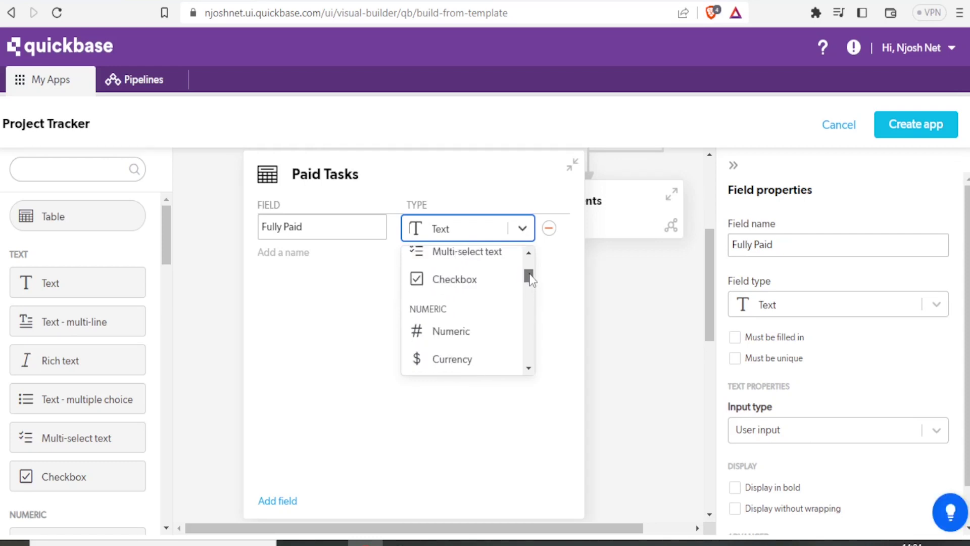
left_click(465, 279)
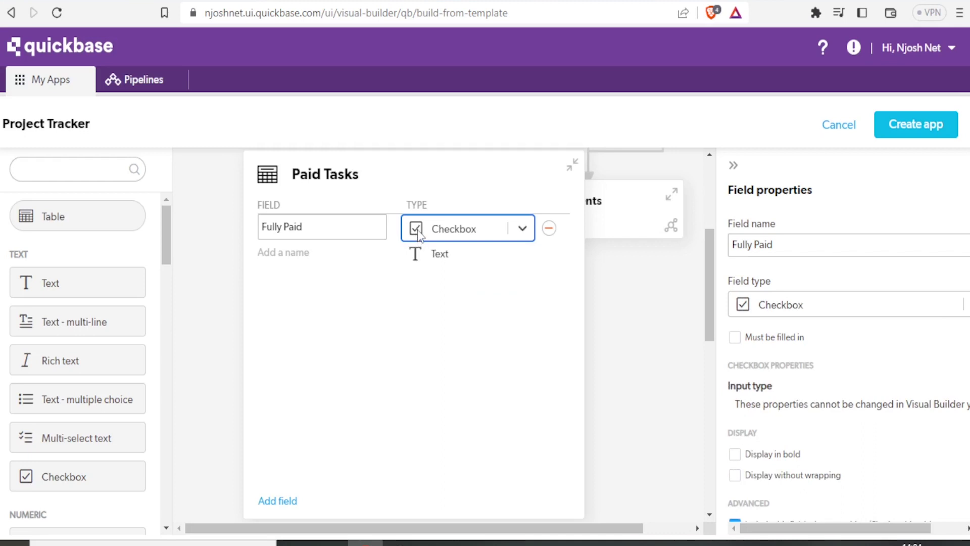
left_click(278, 252)
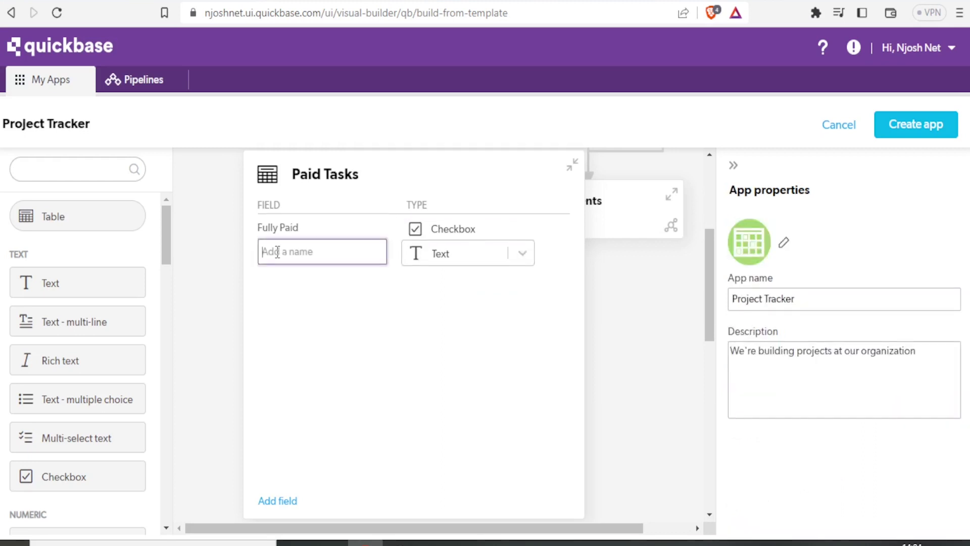
Name the second Paid Tasks field 'Half paid' and make it a Checkbox.
type("Half paid")
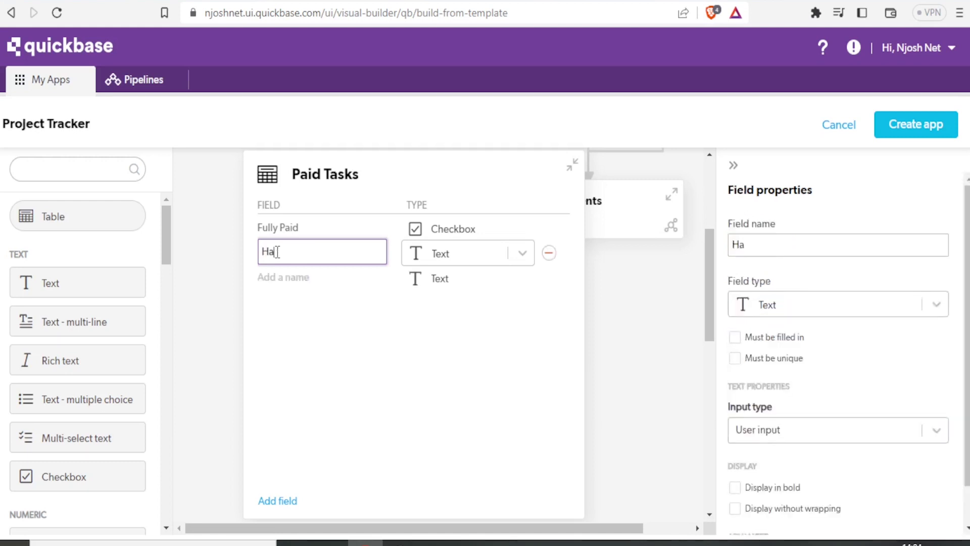
left_click(526, 254)
left_click_drag(529, 303, 500, 301)
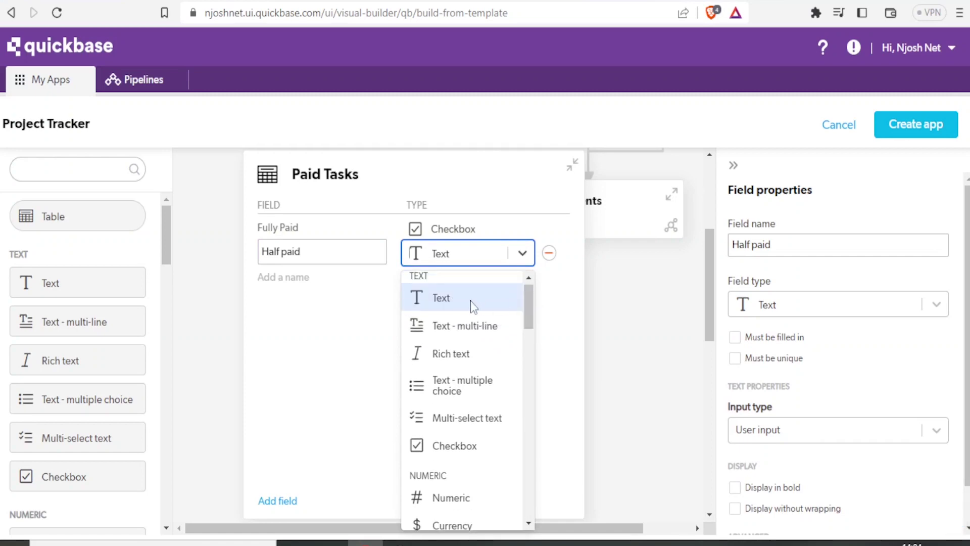
left_click_drag(528, 298, 528, 349)
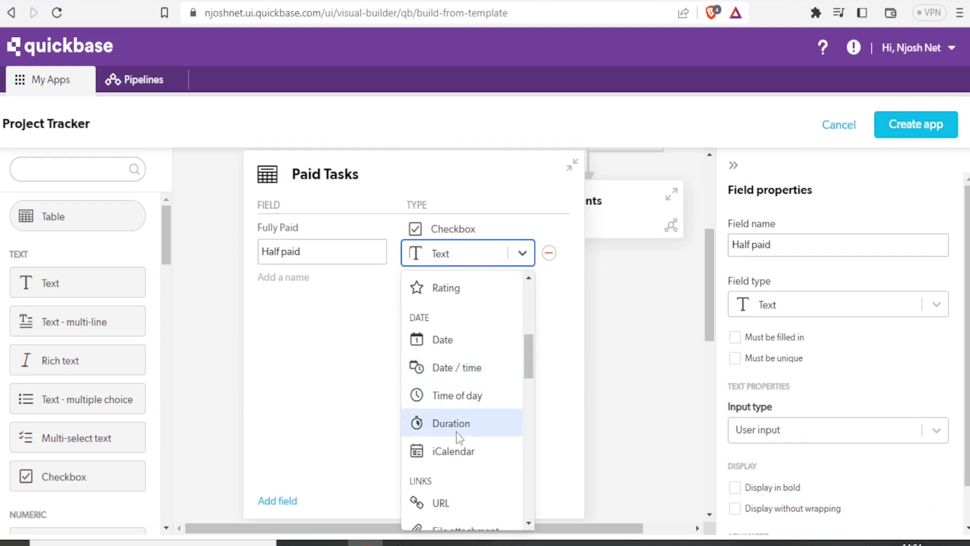
left_click_drag(529, 366, 531, 376)
scroll(530, 377, "down", 1)
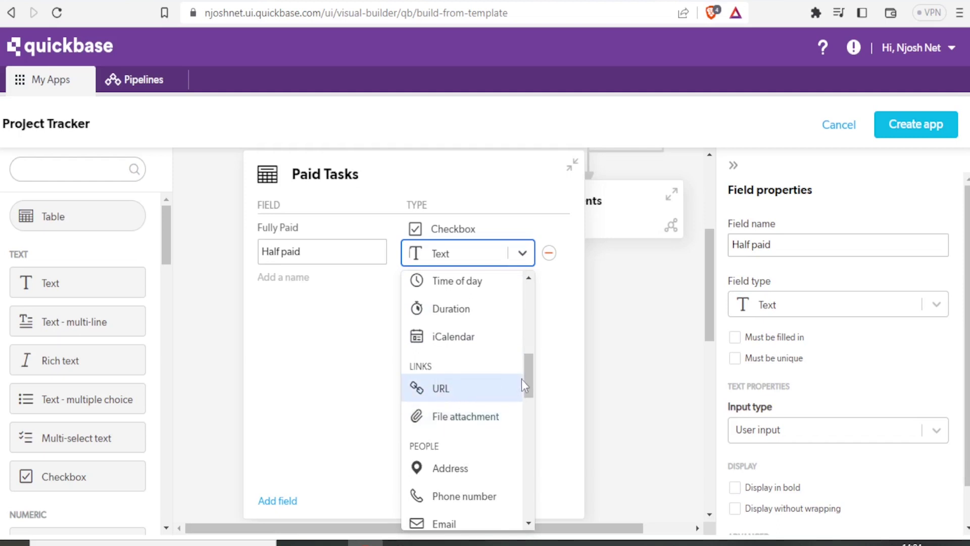
scroll(531, 387, "down", 1)
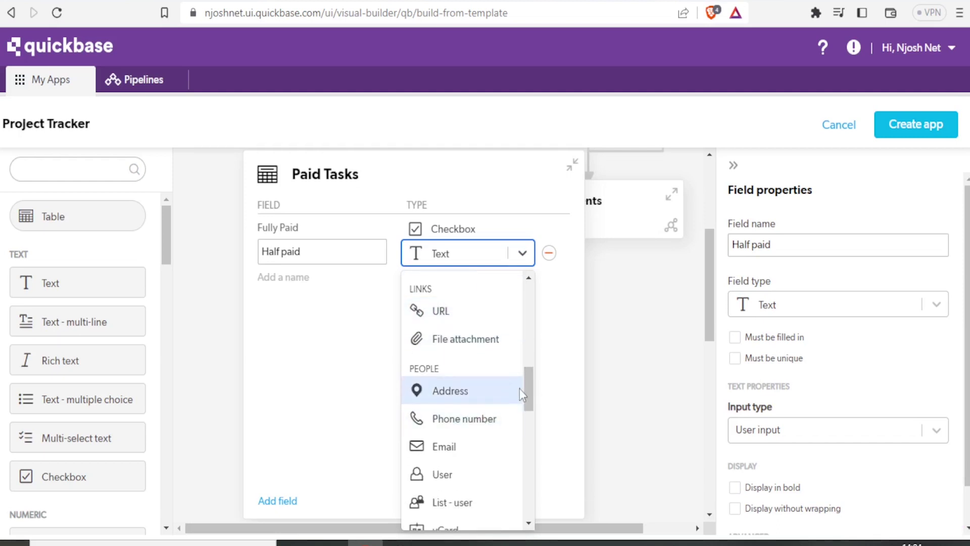
scroll(529, 395, "up", 5)
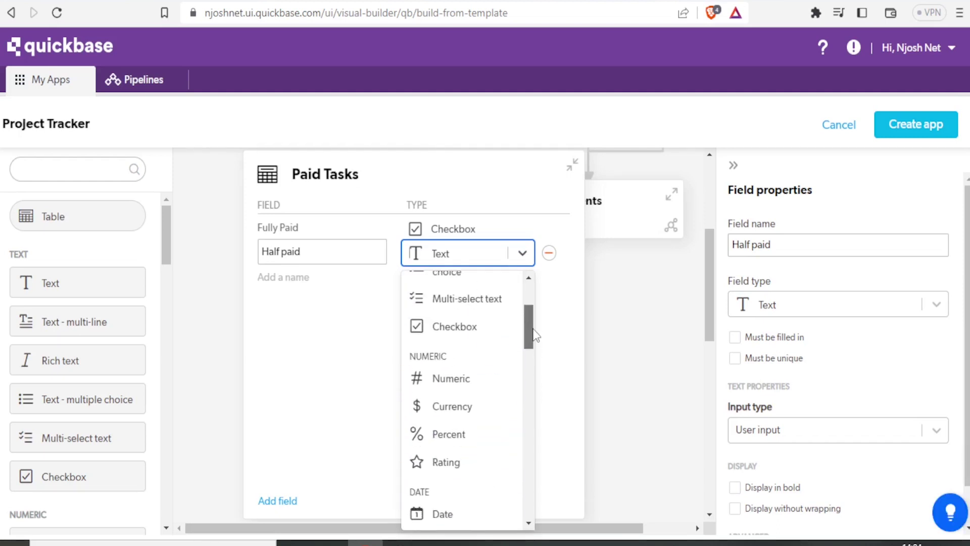
left_click(487, 332)
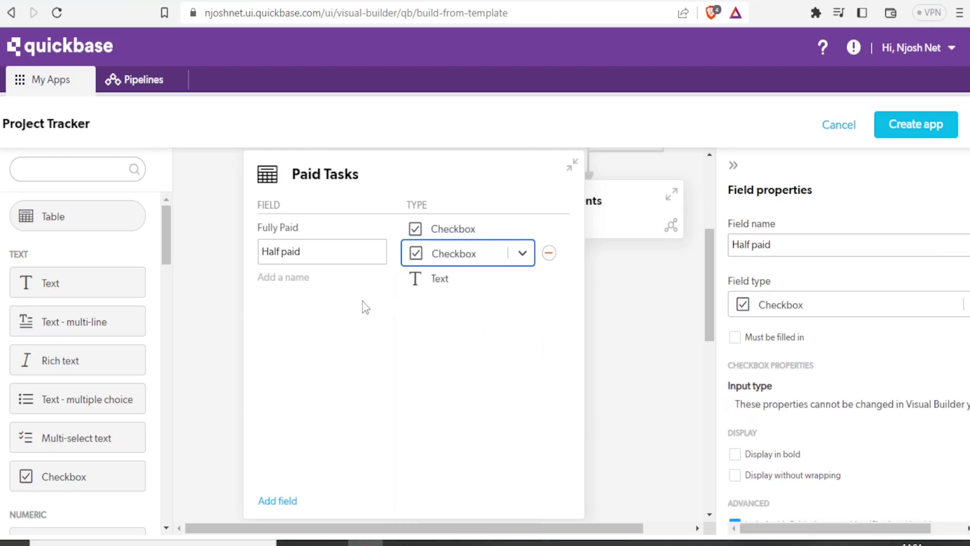
left_click(575, 179)
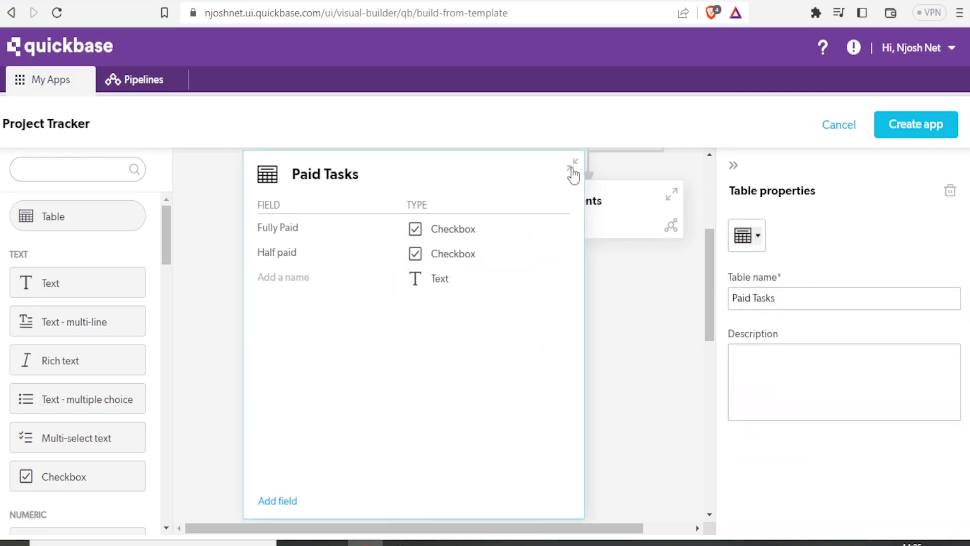
Collapse the Paid Tasks card to 2 fields and hide the App properties panel.
left_click(571, 166)
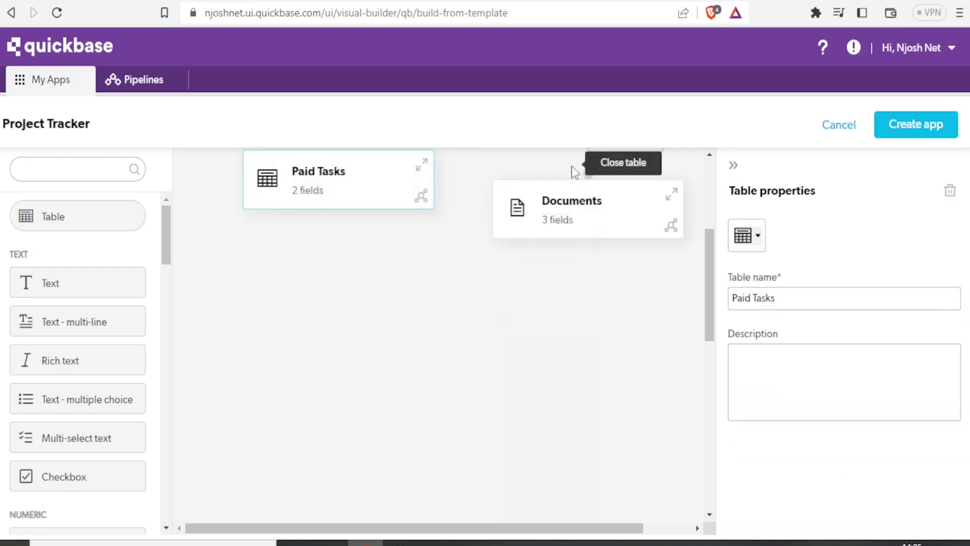
left_click(457, 320)
left_click_drag(708, 265, 708, 241)
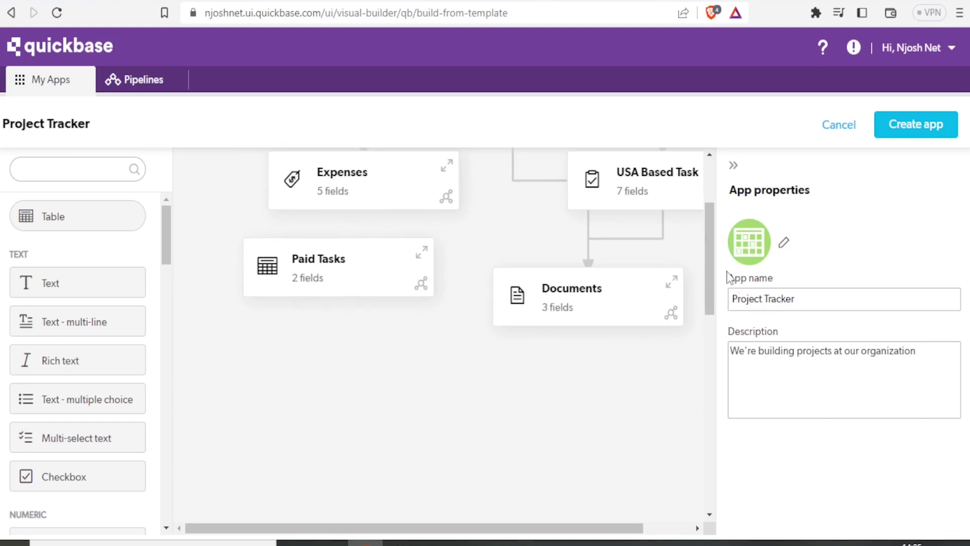
left_click_drag(714, 280, 712, 259)
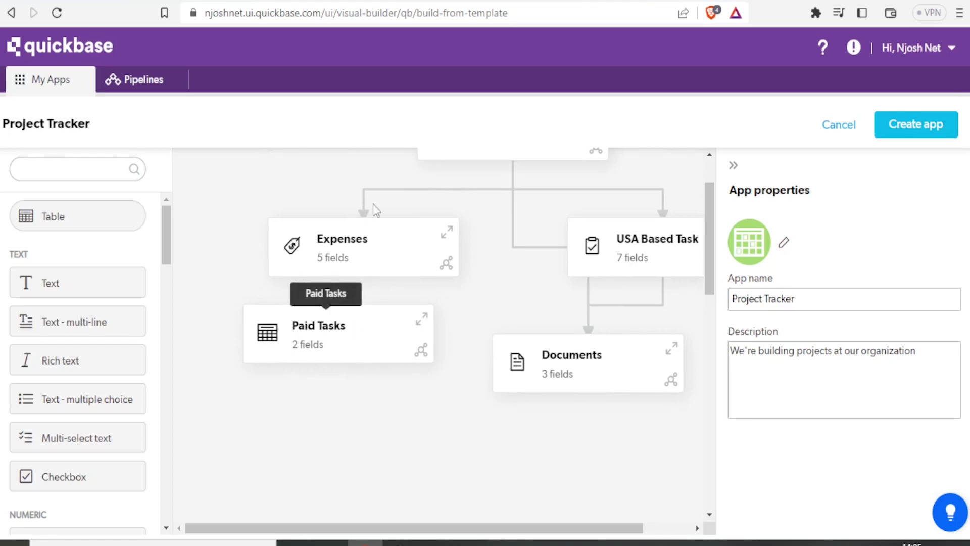
left_click(735, 167)
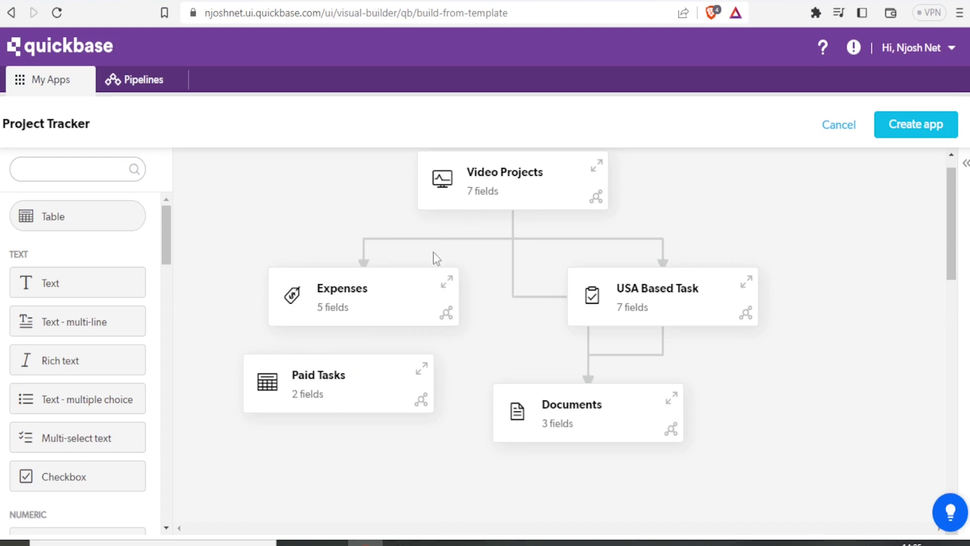
Create a relationship from Paid Tasks to Expenses, with Expenses as the parent.
left_click(423, 402)
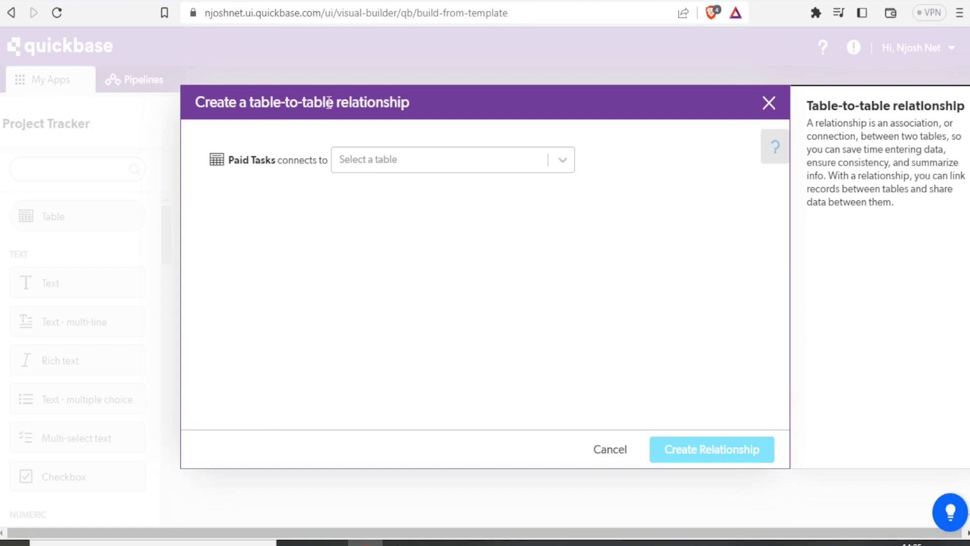
left_click(565, 161)
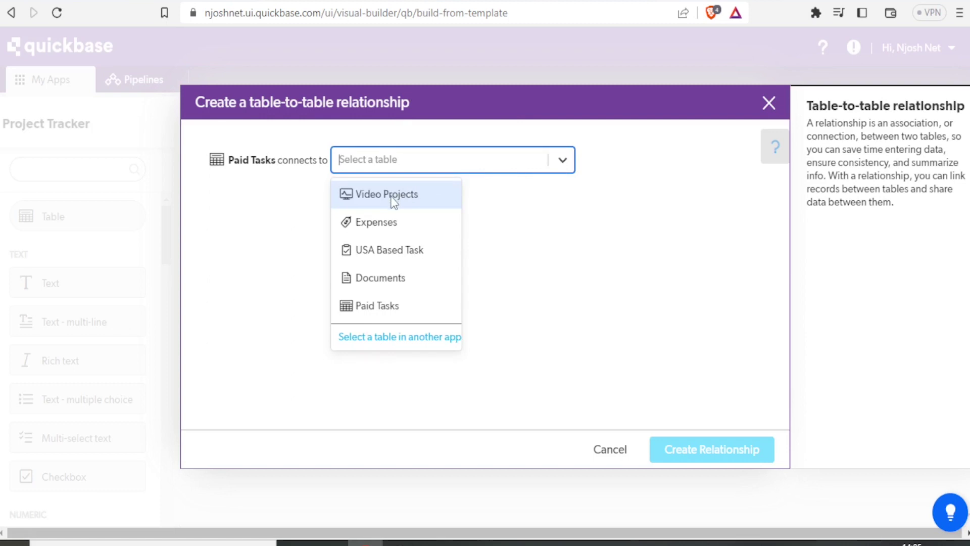
left_click(374, 222)
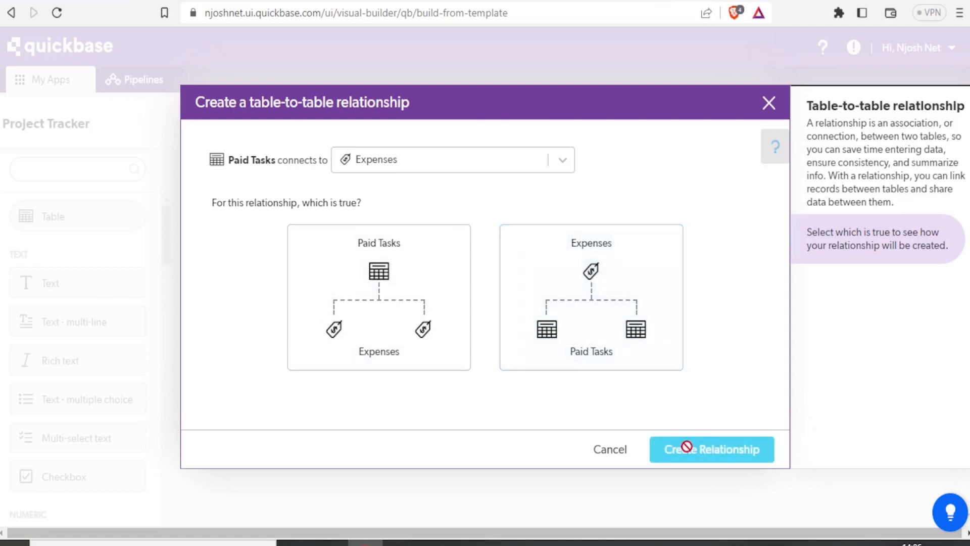
left_click(615, 332)
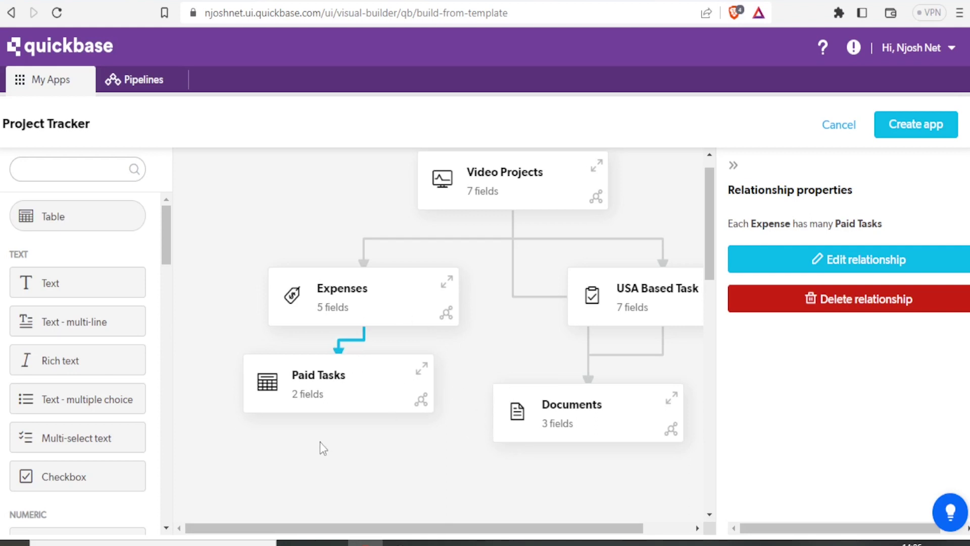
Add a 'Voluntary Tasks' table to the diagram and expand it to start its first field.
left_click_drag(54, 214, 472, 359)
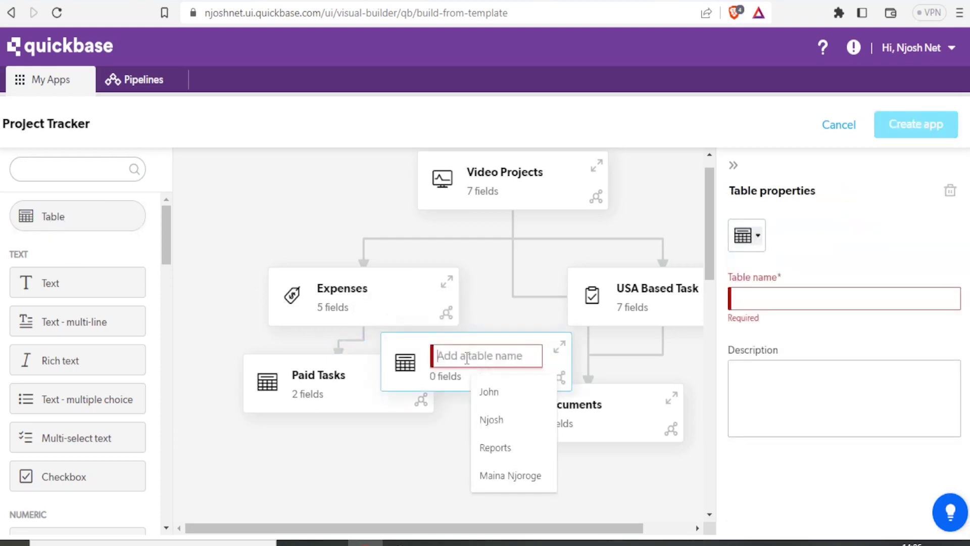
type("Voluntary")
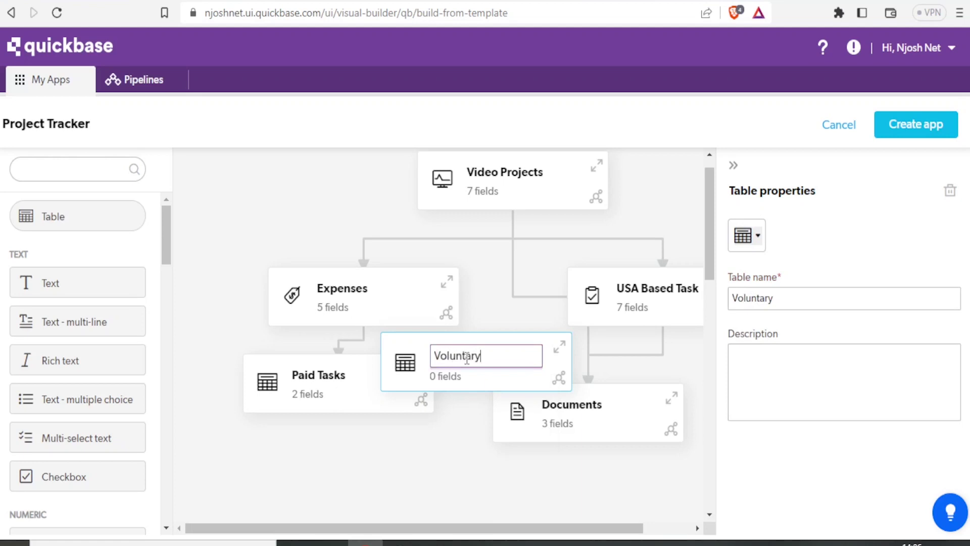
type(" Tasks")
left_click(456, 438)
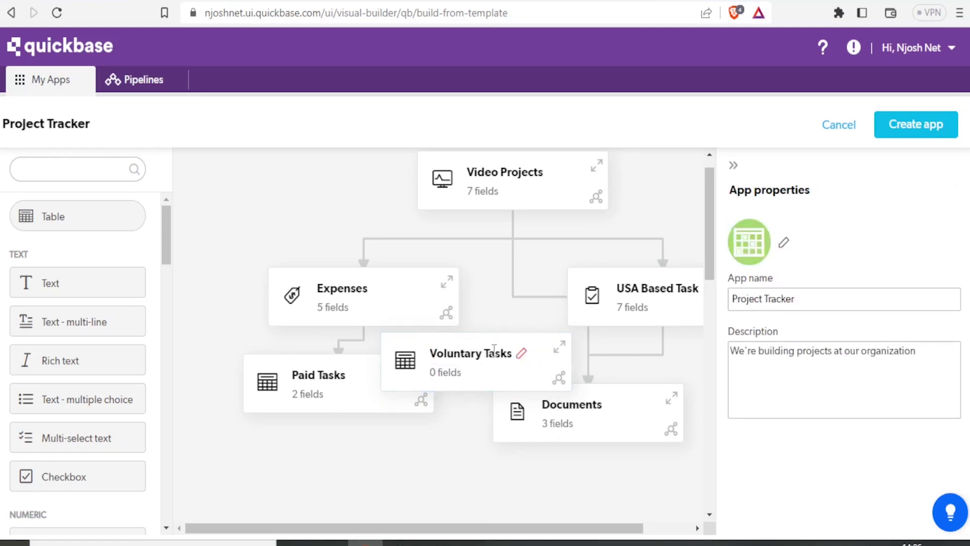
left_click(561, 352)
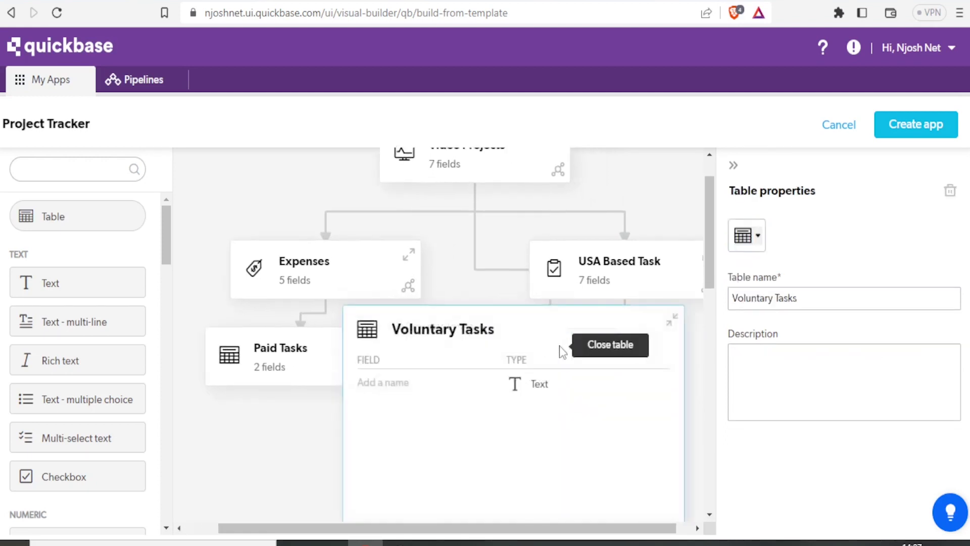
left_click(375, 385)
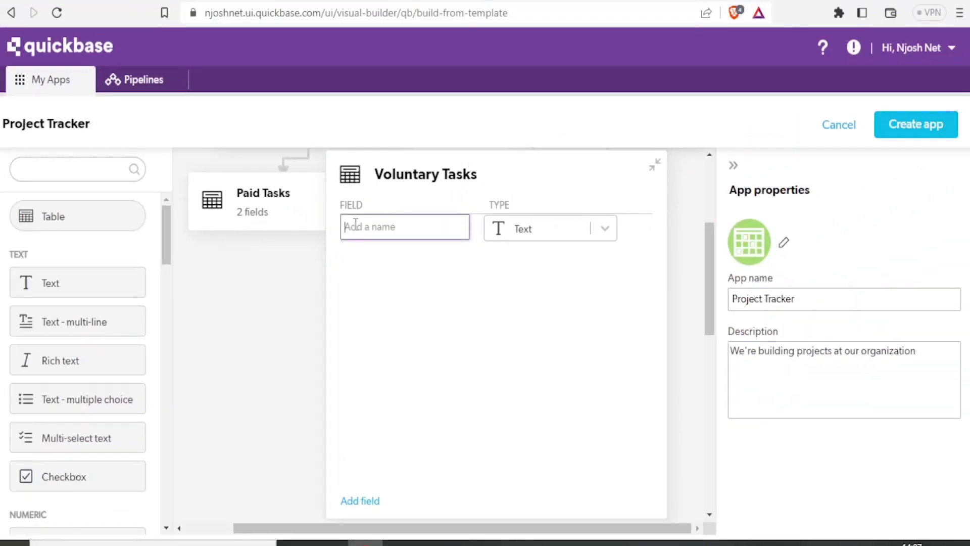
Add a 'Charity Event' field of type Date / time to Voluntary Tasks.
type("Char")
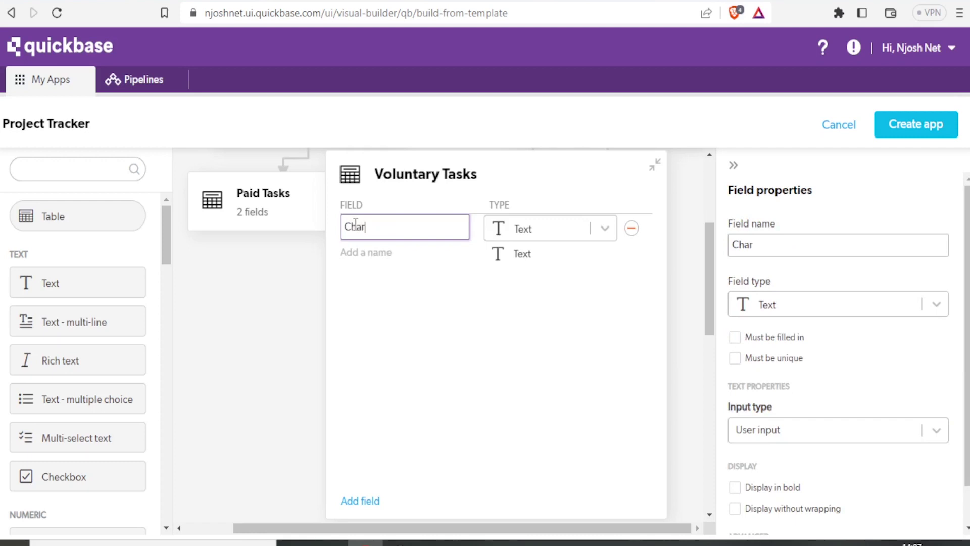
type("ity Event")
left_click(543, 230)
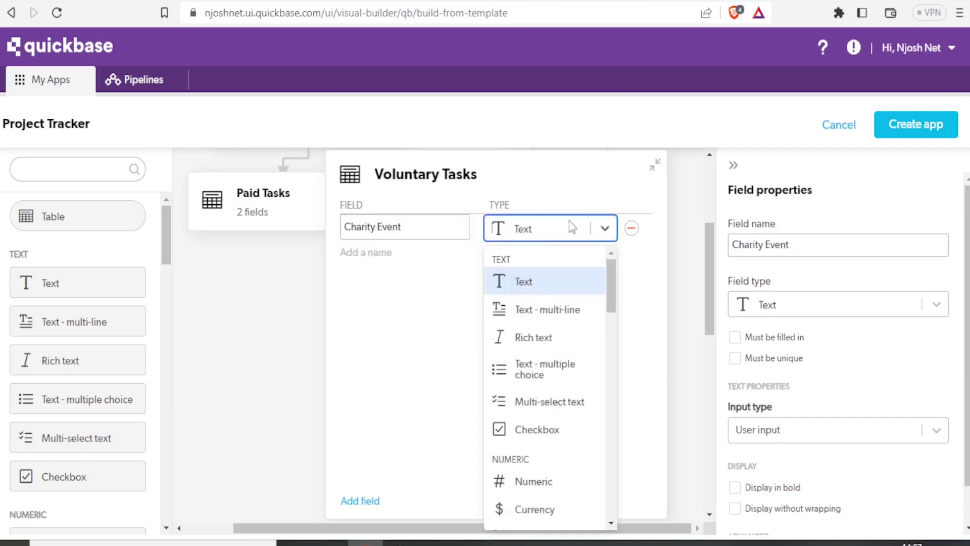
scroll(612, 298, "down", 1)
left_click_drag(612, 298, 611, 340)
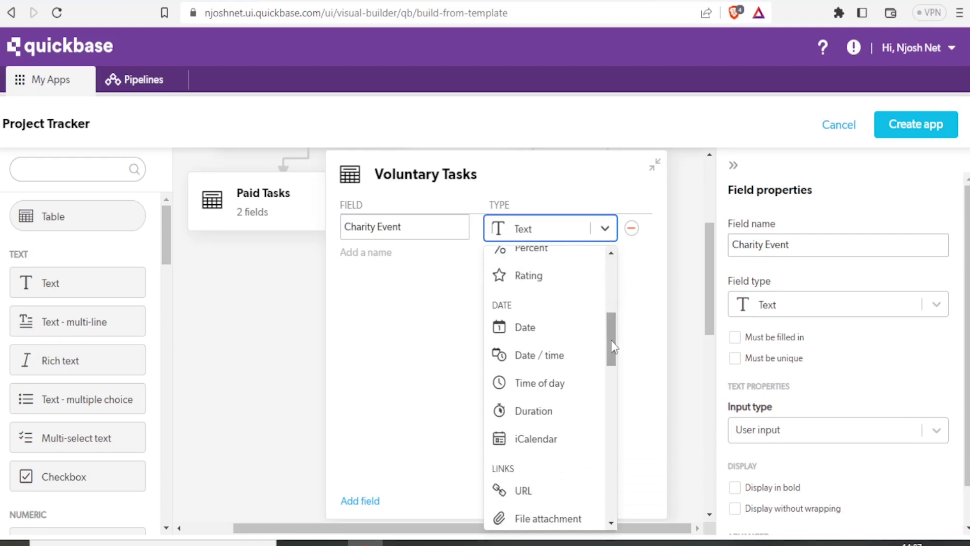
left_click(544, 356)
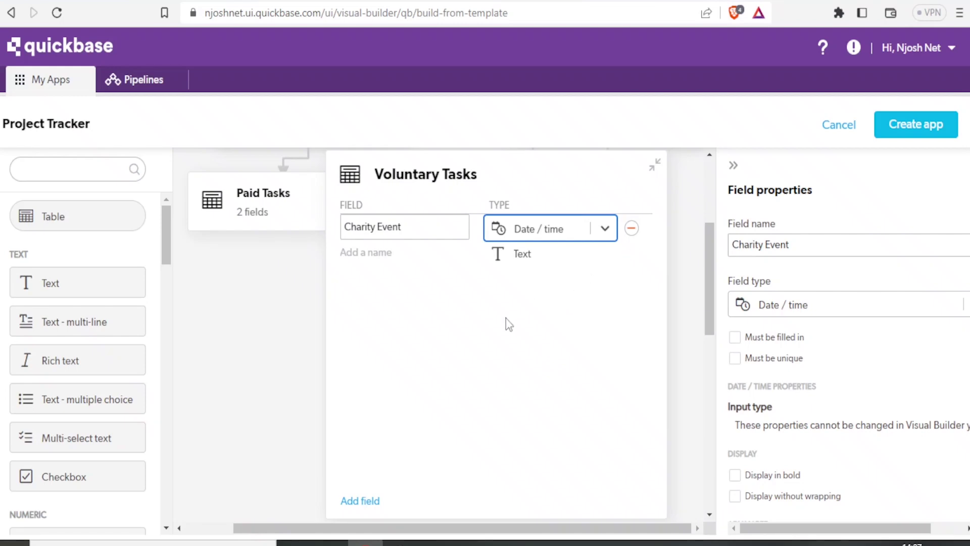
Add a 'Friends' Hike' field of type Rich text and finish editing the table.
left_click(366, 251)
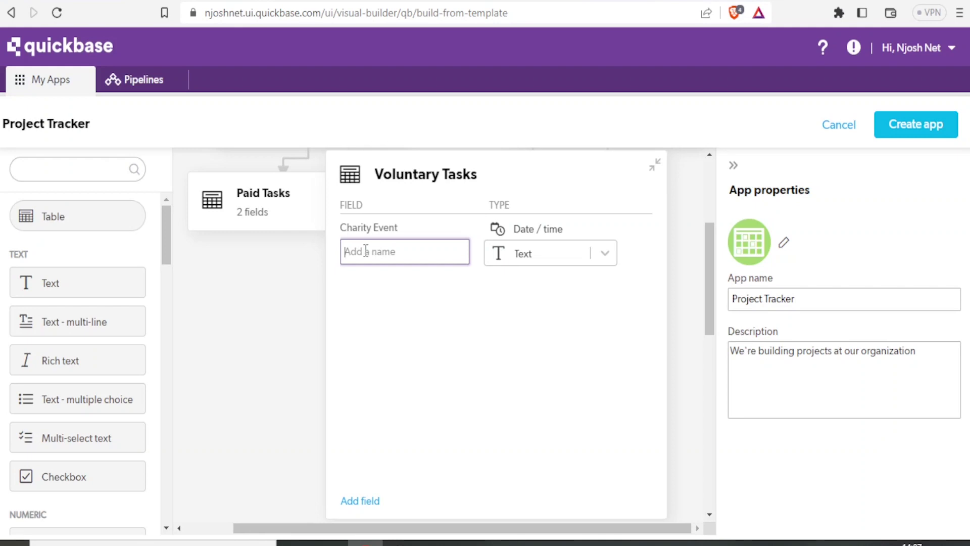
type("Friend")
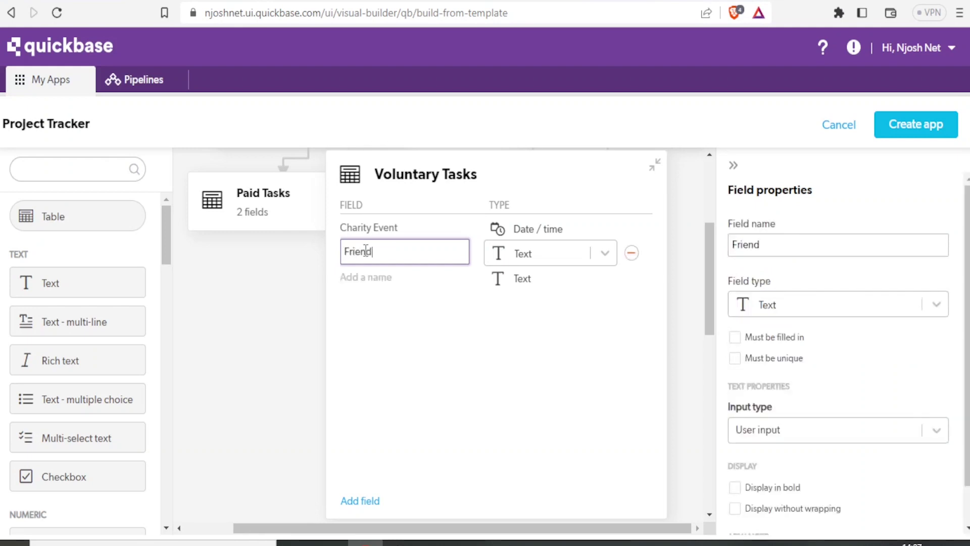
type("s' Hike")
left_click(606, 253)
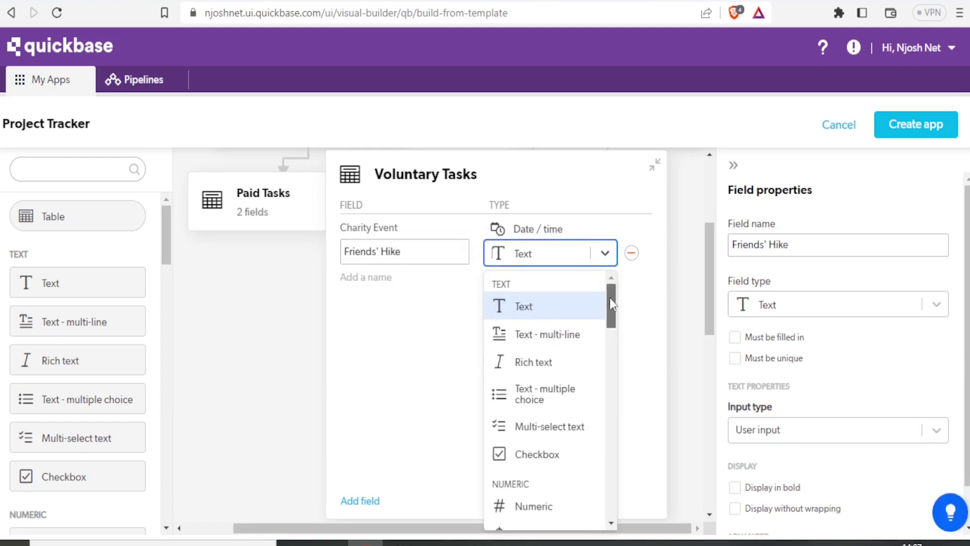
left_click(537, 368)
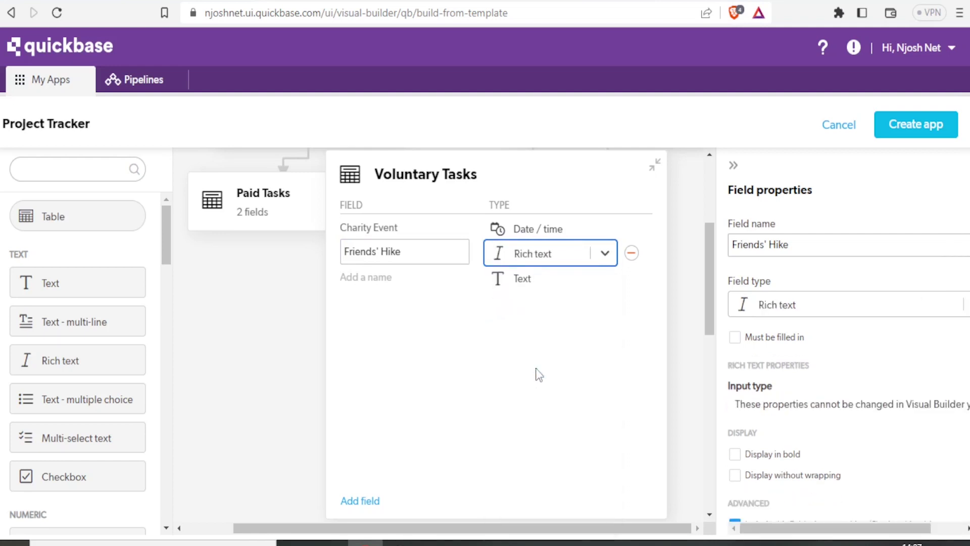
left_click(572, 330)
Collapse Voluntary Tasks, shift Documents right and Paid Tasks left, placing Voluntary Tasks below Paid Tasks.
left_click(654, 166)
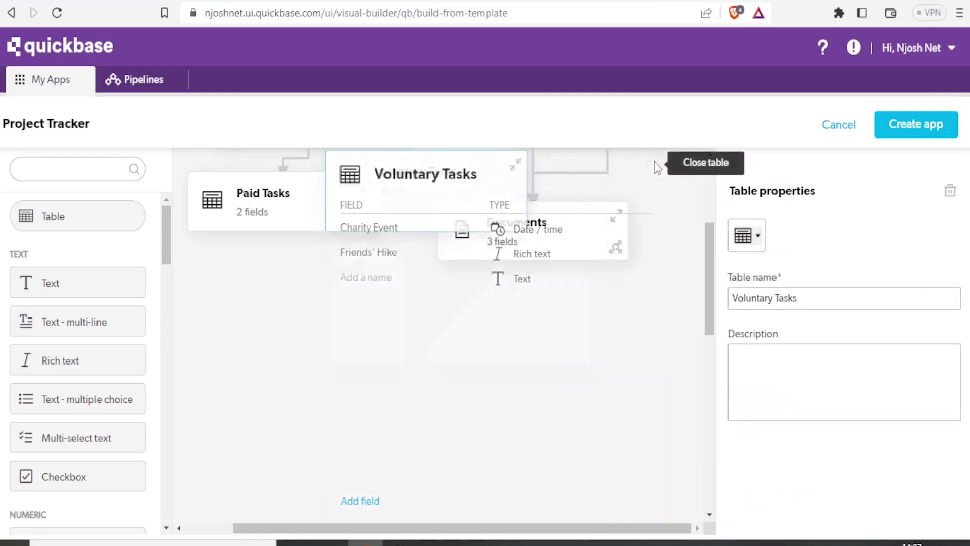
left_click_drag(705, 268, 705, 224)
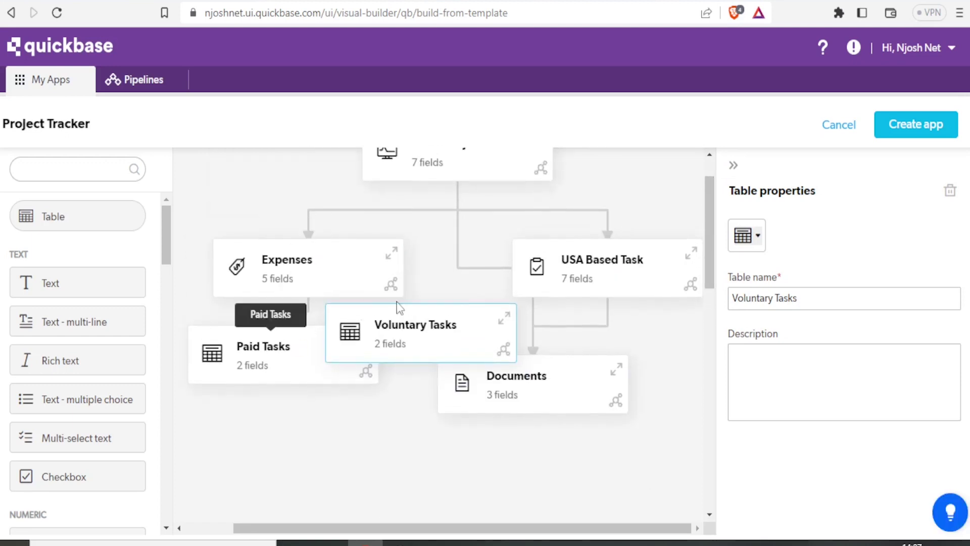
left_click_drag(406, 311, 351, 424)
left_click_drag(548, 369, 590, 363)
left_click_drag(316, 338, 292, 339)
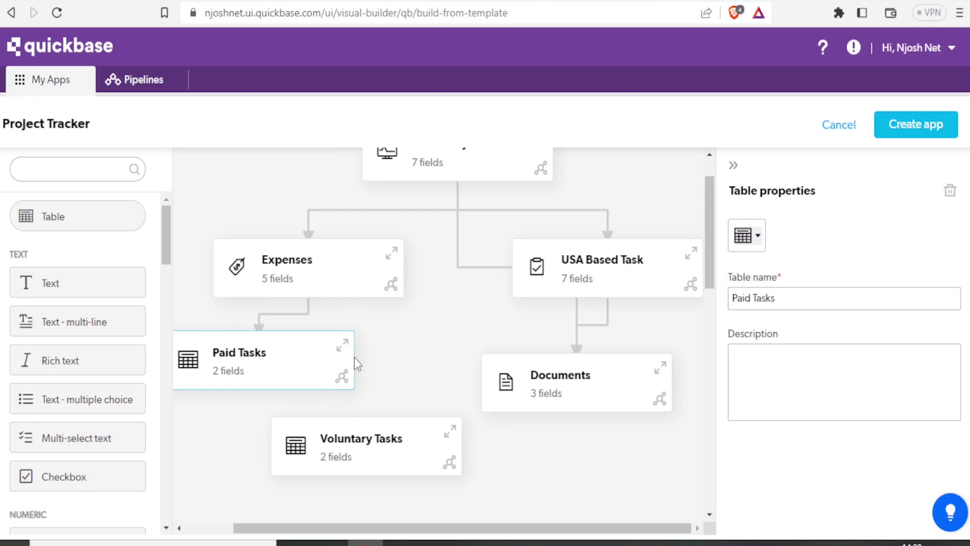
left_click_drag(366, 424, 378, 403)
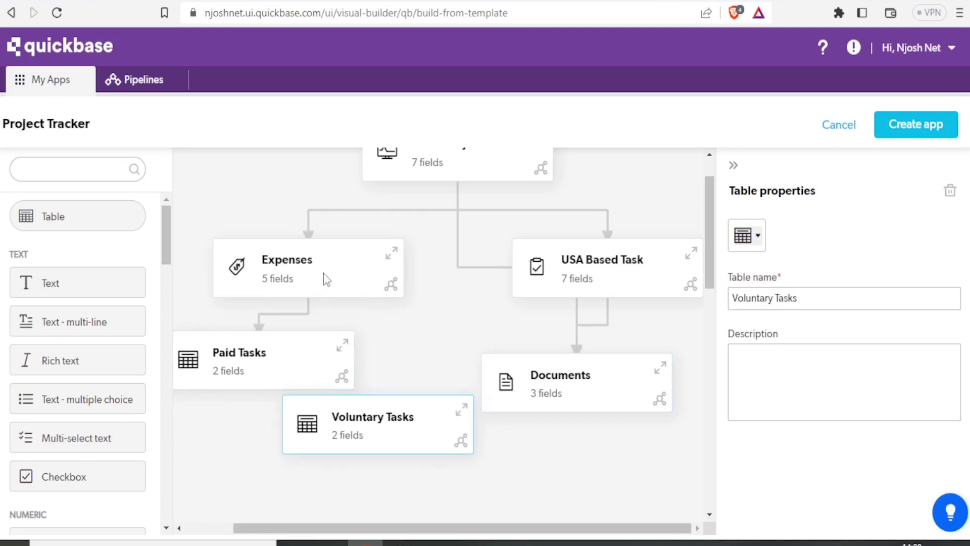
Create a relationship from Voluntary Tasks to Expenses with Expenses as the parent.
left_click(460, 442)
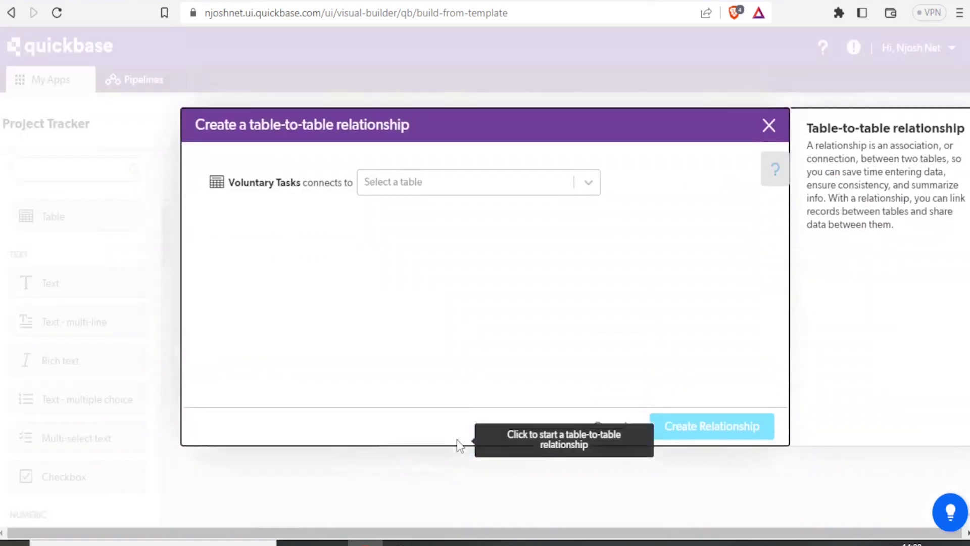
left_click(588, 165)
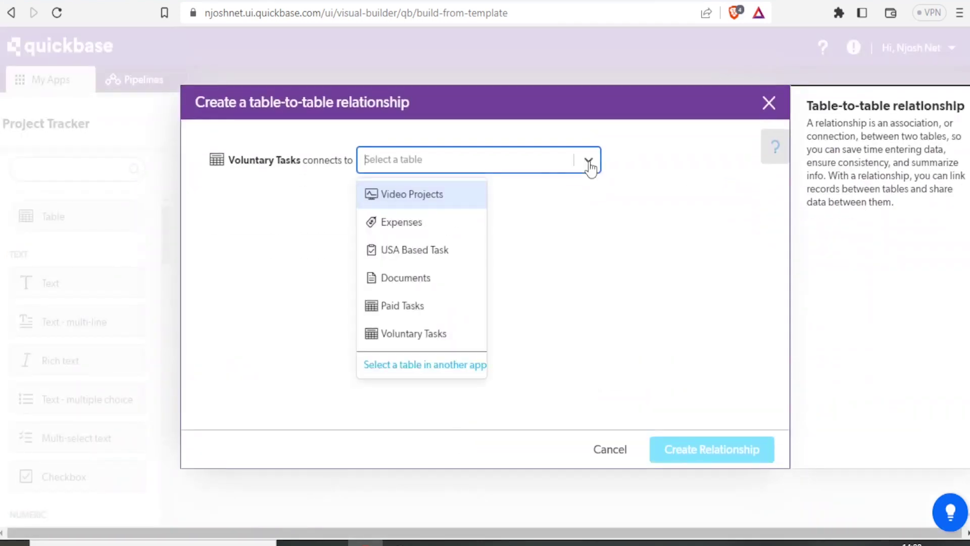
left_click(413, 222)
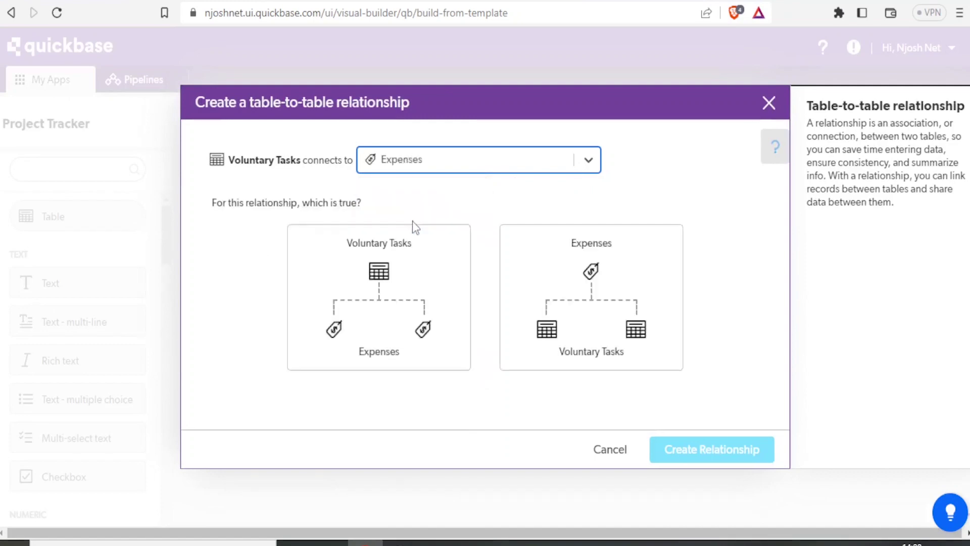
left_click(570, 277)
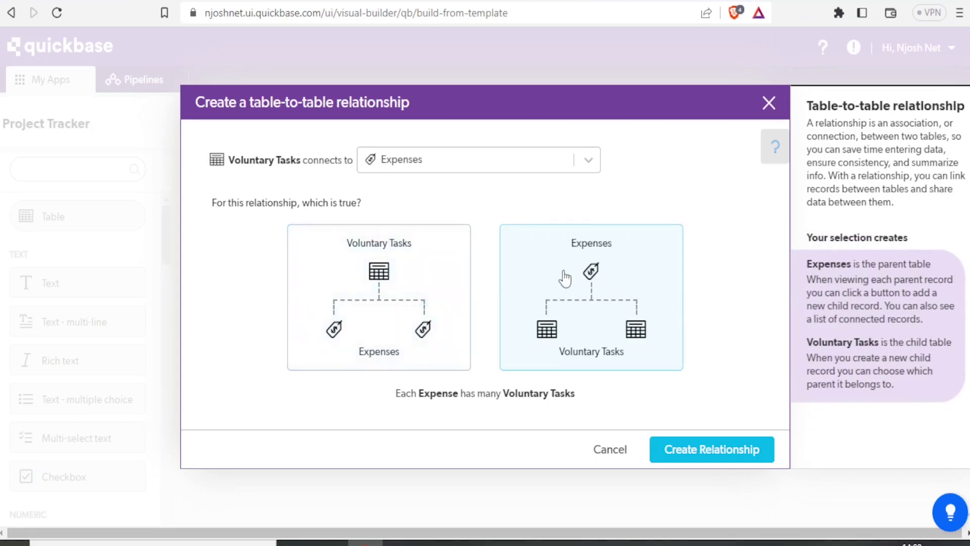
left_click(731, 460)
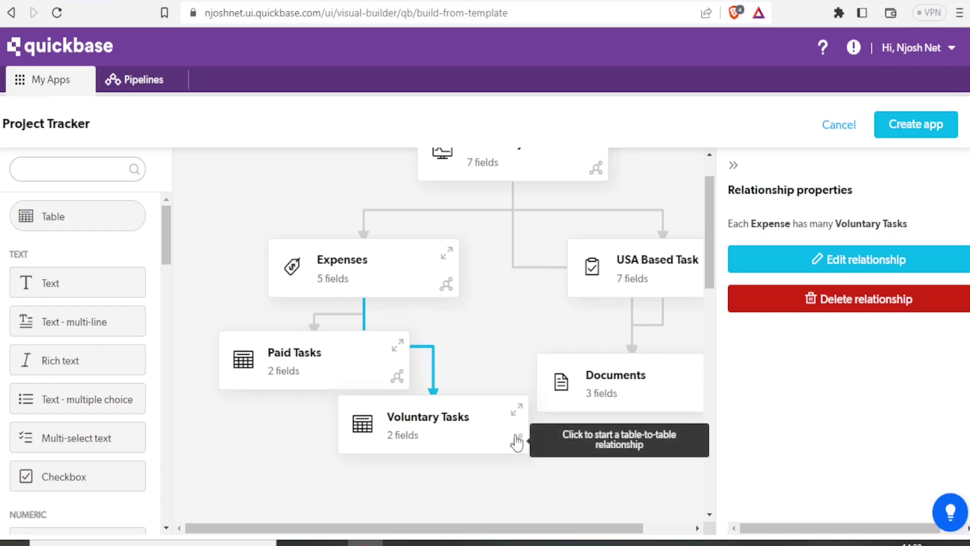
Delete that link and relink so each Voluntary Task has many Expenses.
left_click(773, 308)
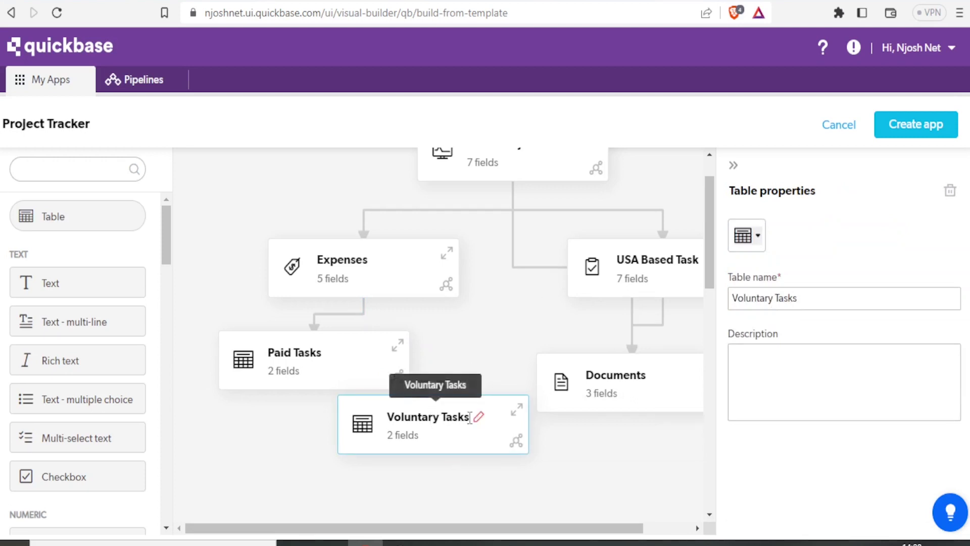
left_click(516, 440)
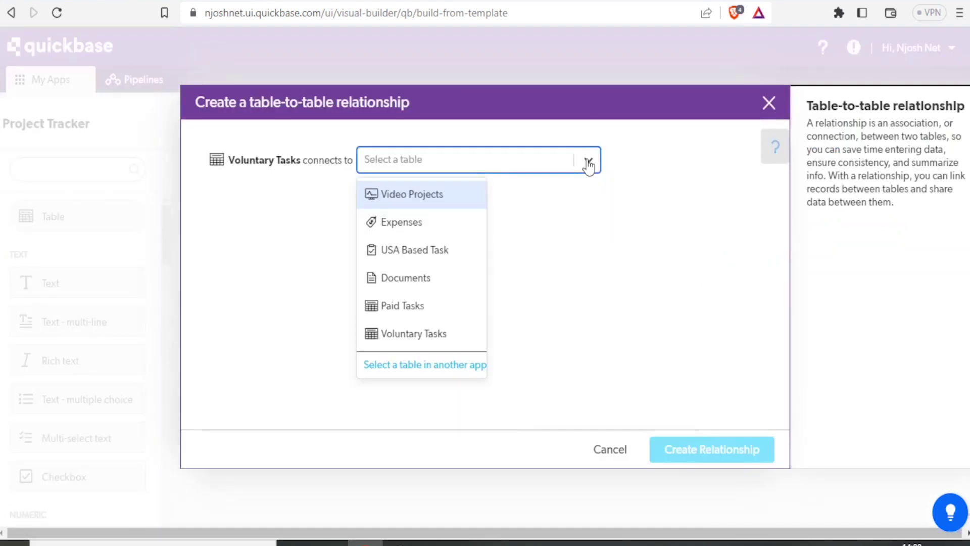
left_click(385, 227)
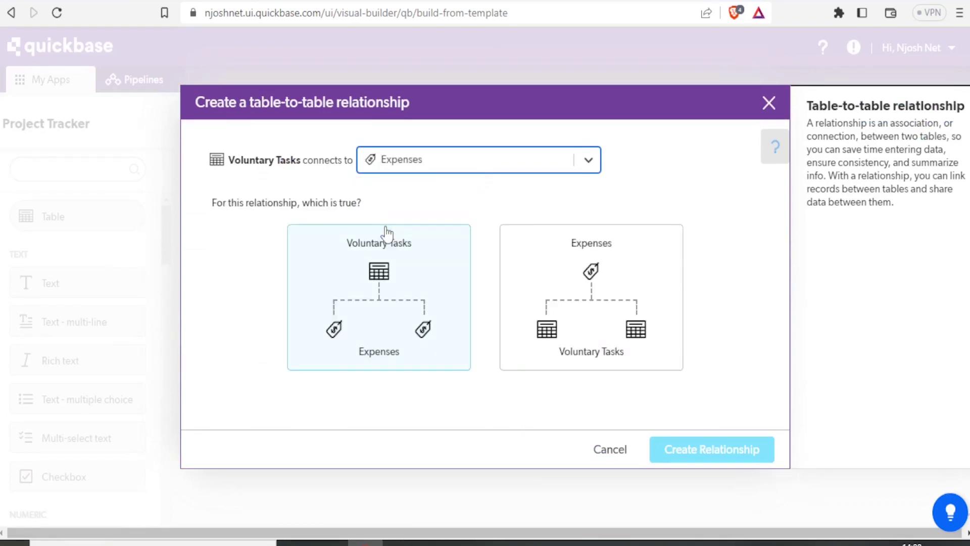
left_click(385, 229)
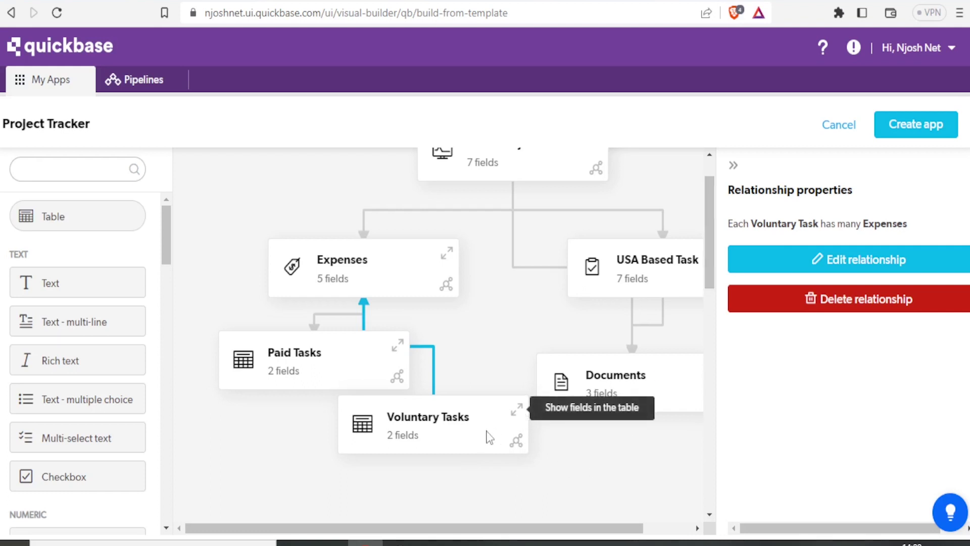
Replace the Documents table name with 'Video Links'.
scroll(708, 262, "down", 2)
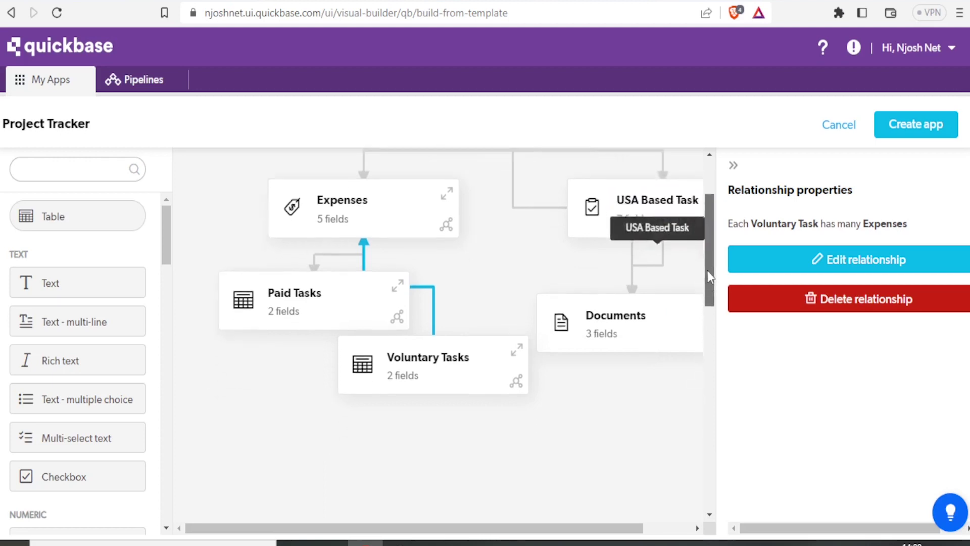
scroll(707, 230, "up", 3)
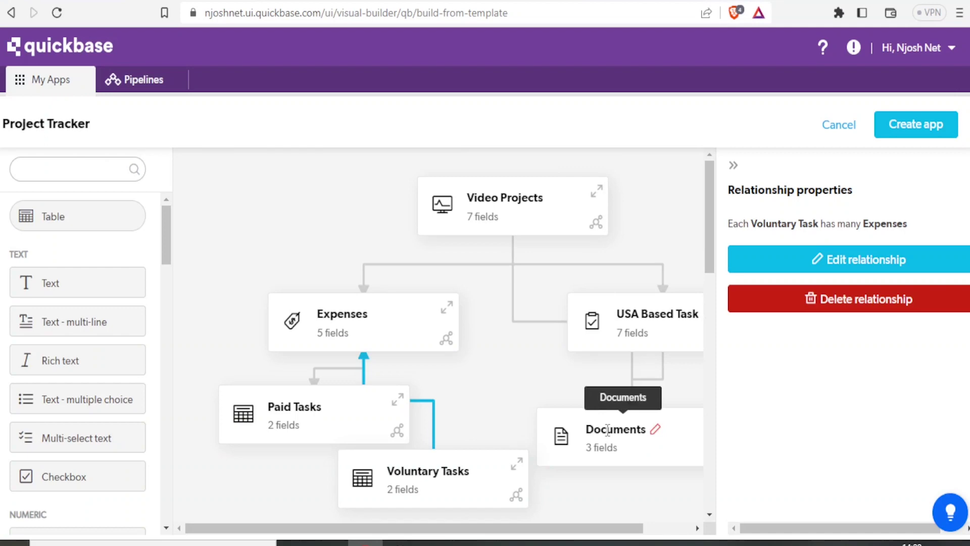
left_click(656, 431)
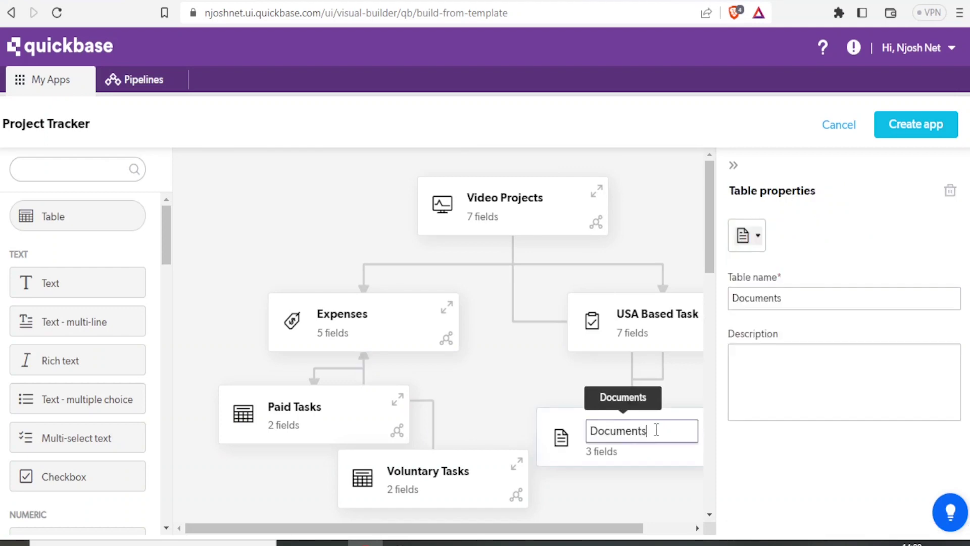
key("BackSpace")
key("BackSpace")
key("BackSpace")
key("BackSpace")
key("BackSpace")
key("BackSpace")
key("BackSpace")
key("BackSpace")
key("BackSpace")
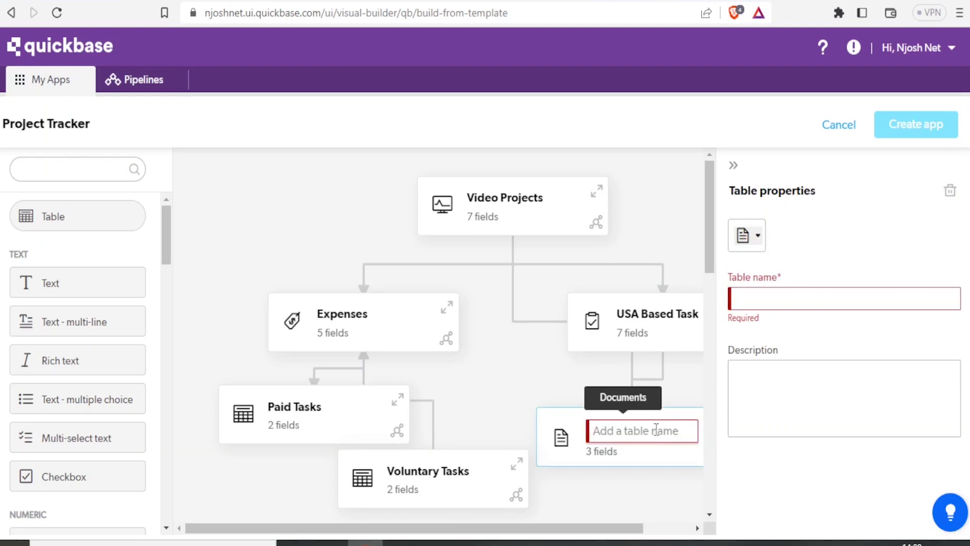
type("Video Links")
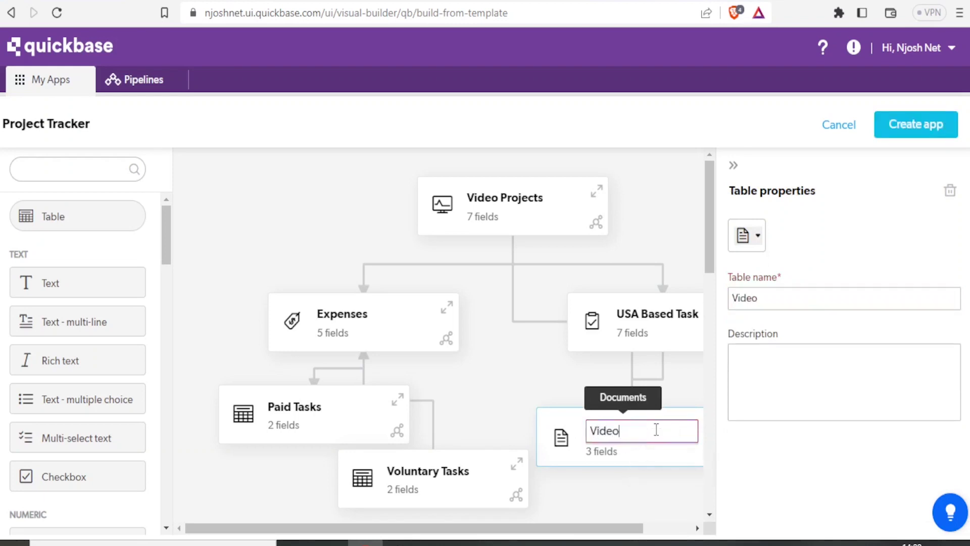
left_click(691, 380)
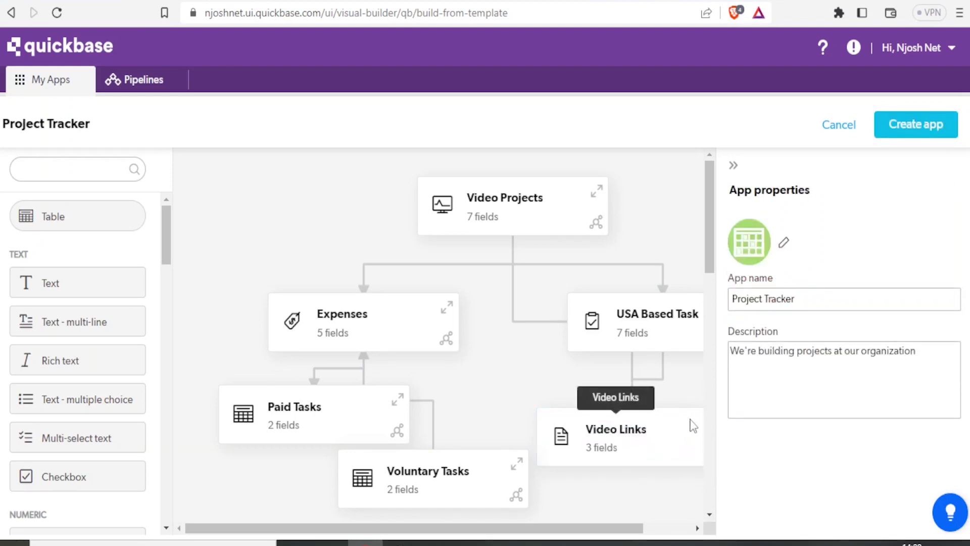
Expand Video Links and rename its Document Name field to 'Video name'.
left_click(733, 166)
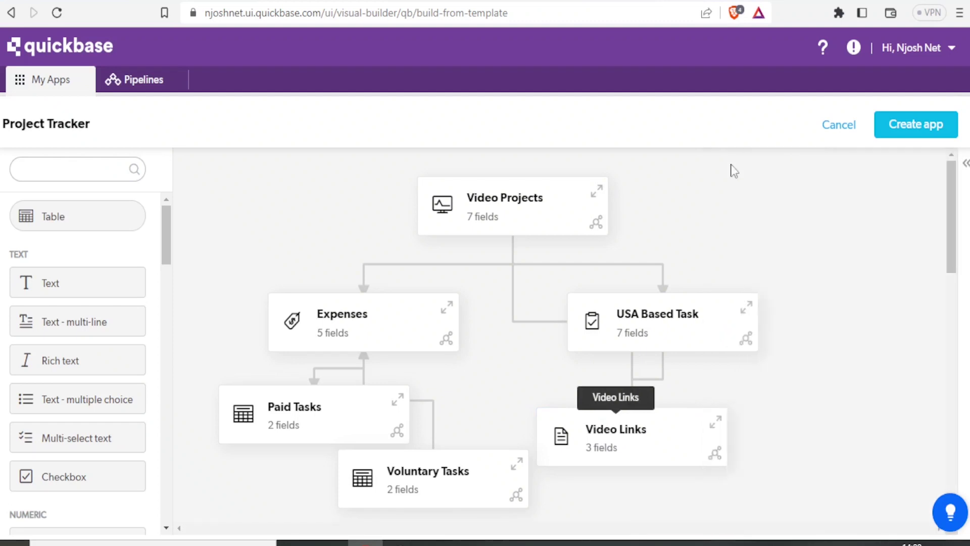
left_click(717, 423)
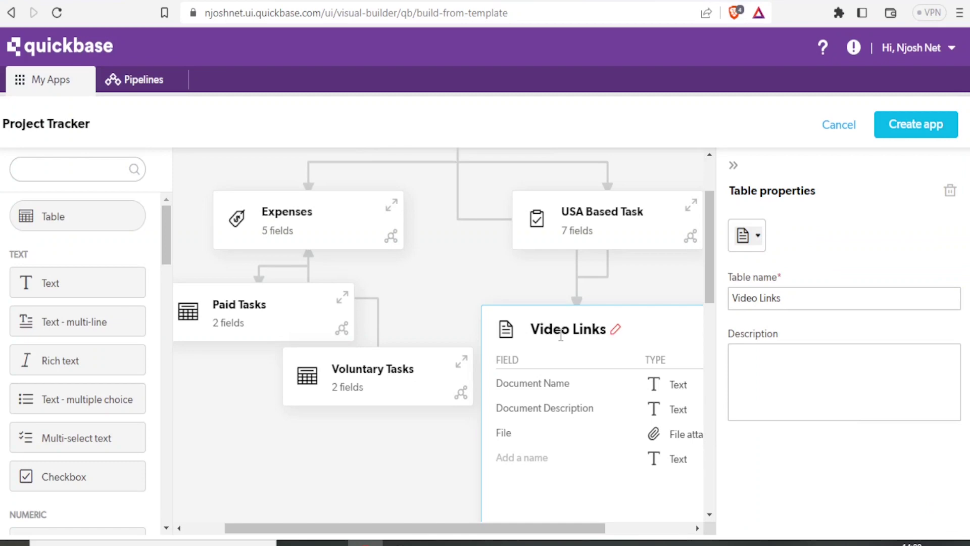
left_click(524, 385)
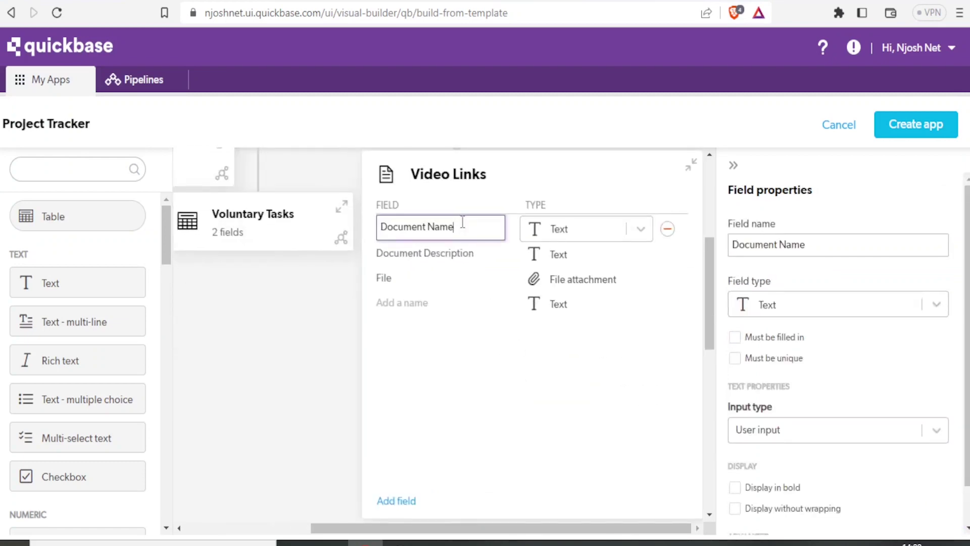
left_click_drag(462, 223, 371, 226)
left_click(372, 226)
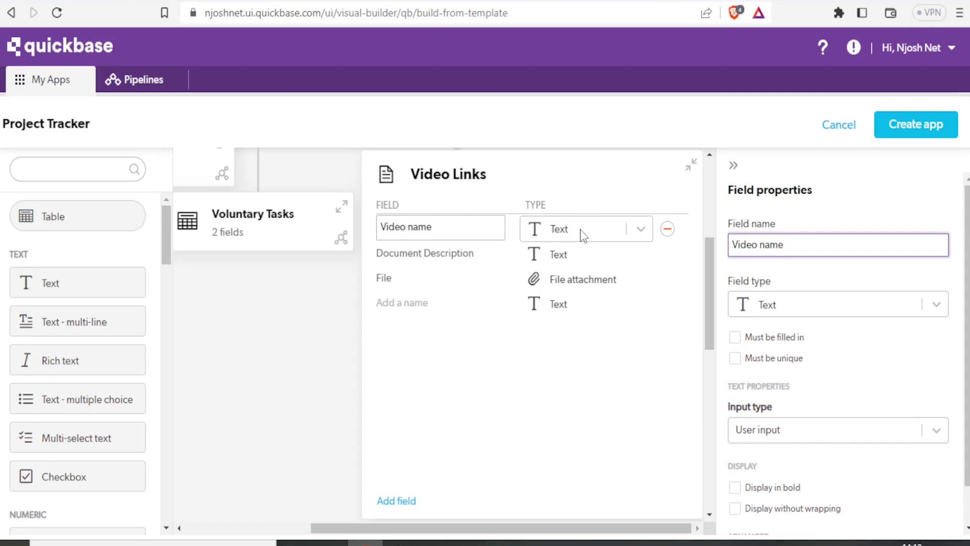
Make Video name a File attachment field and close the Video Links table.
left_click(641, 231)
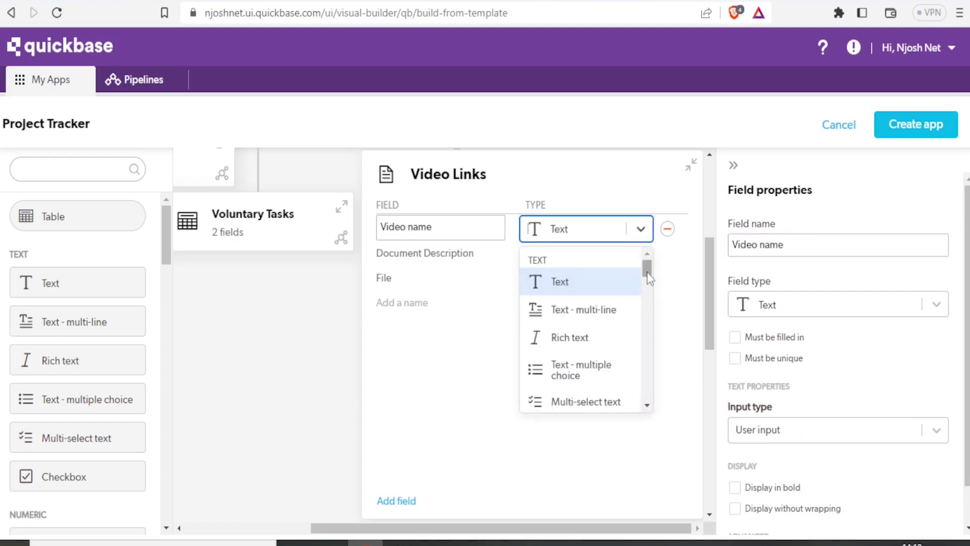
left_click_drag(647, 273, 648, 321)
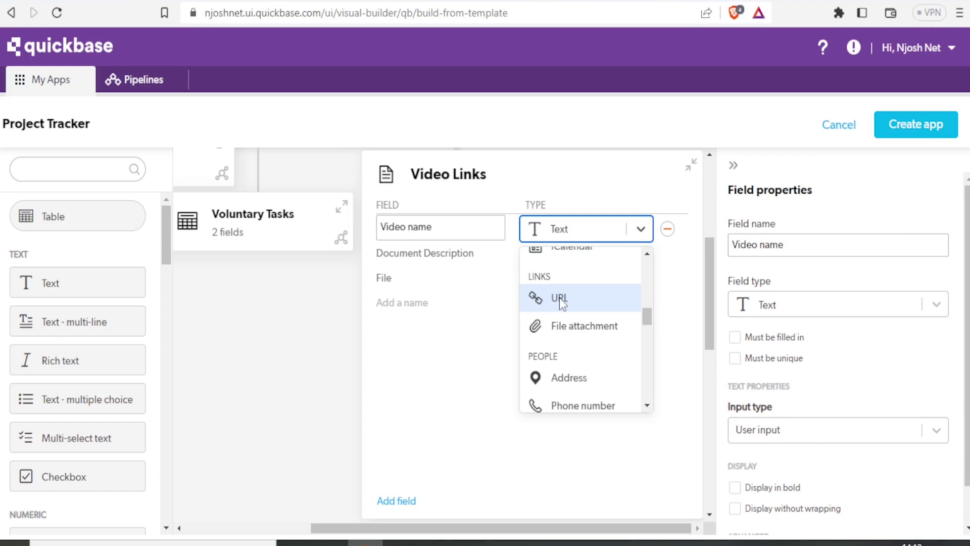
left_click(563, 330)
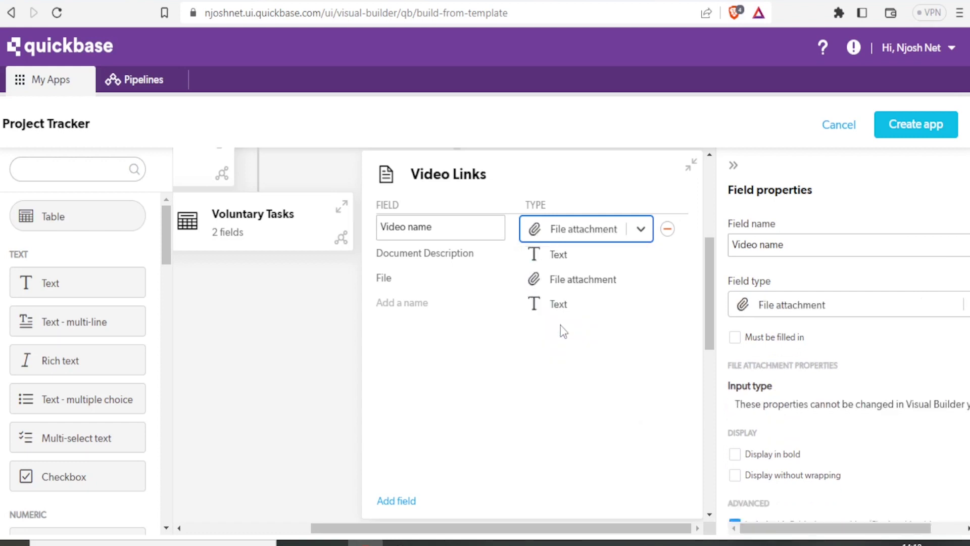
left_click(641, 230)
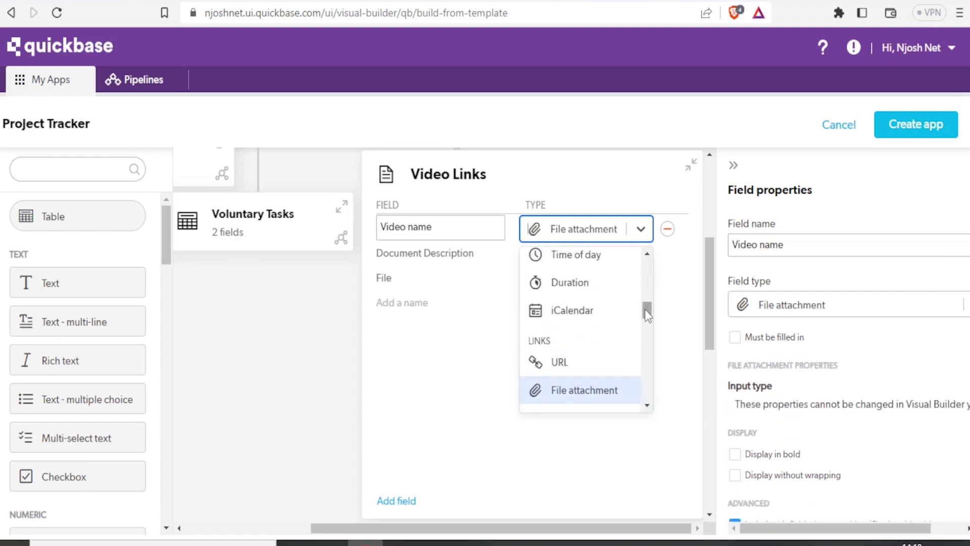
left_click_drag(647, 309, 645, 342)
left_click(690, 165)
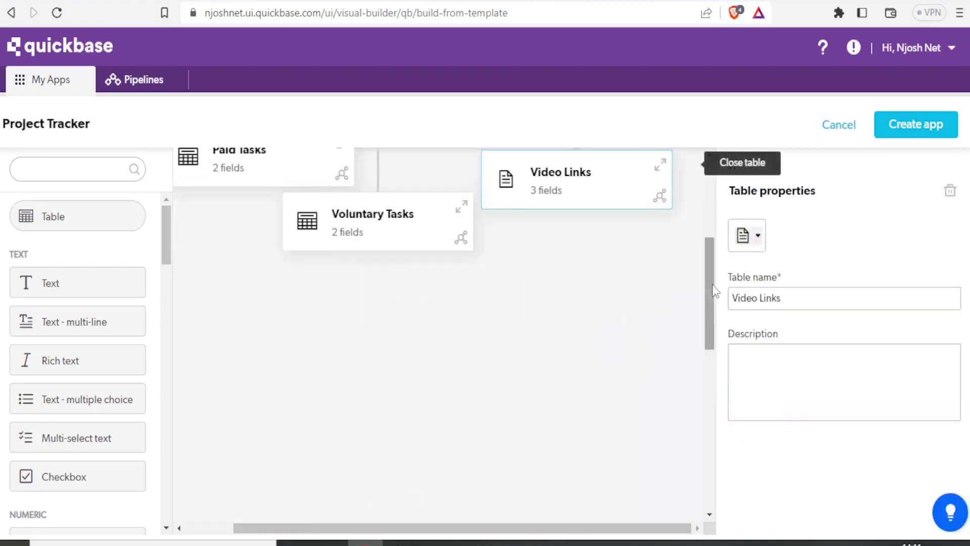
Create the Project Tracker app and open the Priority column options in Video Projects.
left_click_drag(707, 302, 702, 230)
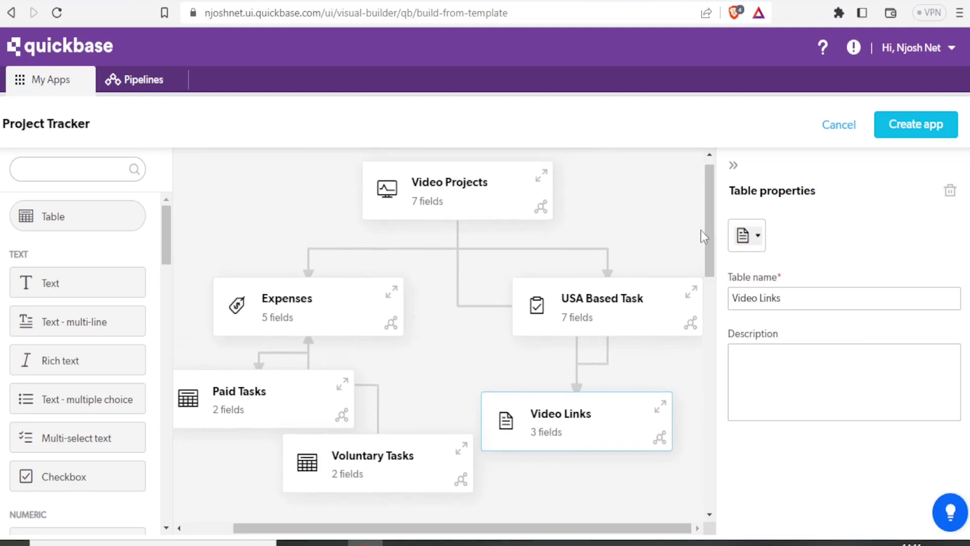
left_click(926, 128)
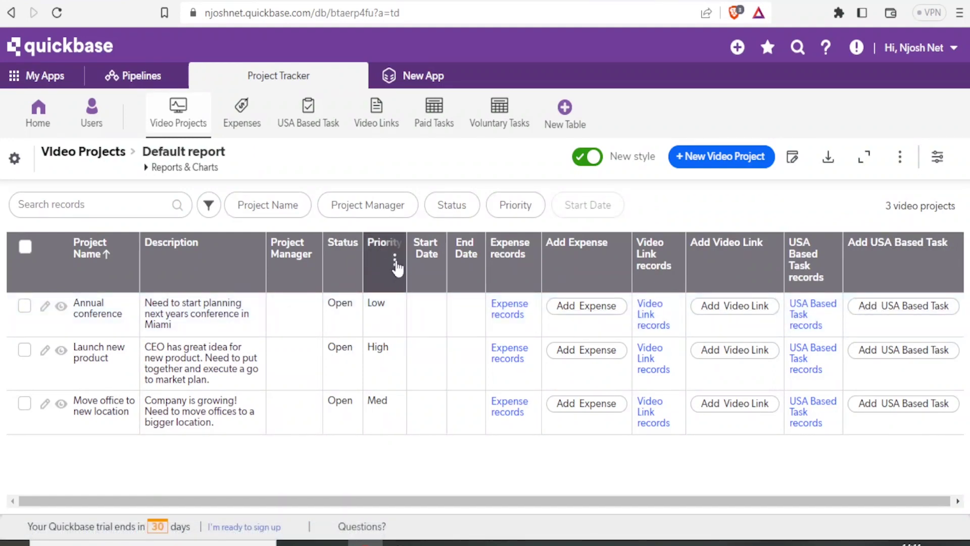
left_click(395, 262)
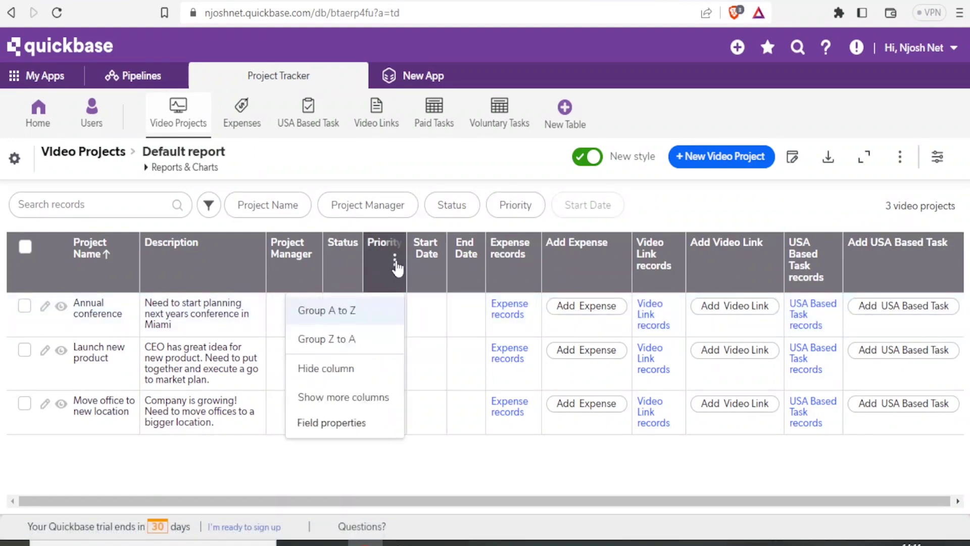
Hide the Priority column, leave Status unchanged, and open Video Project #1 for editing.
left_click(334, 375)
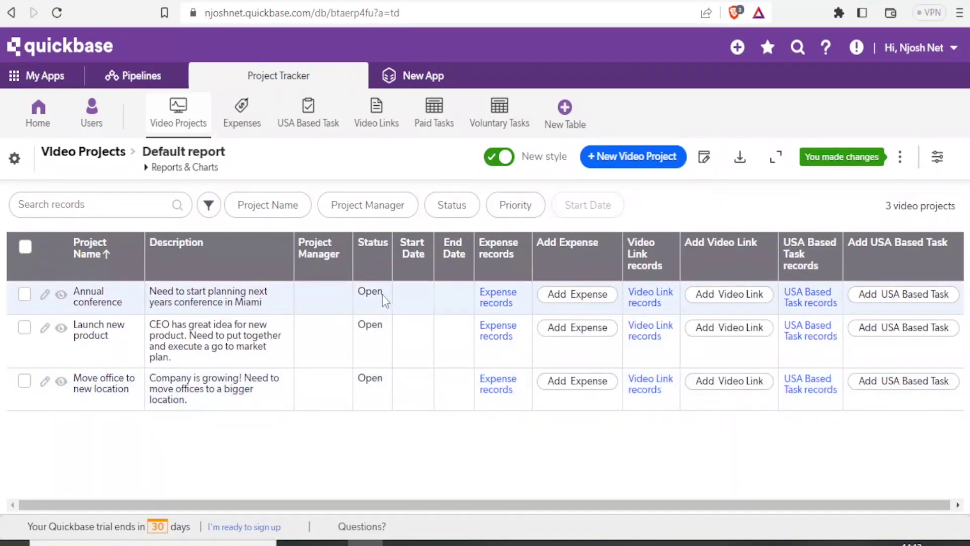
left_click(382, 257)
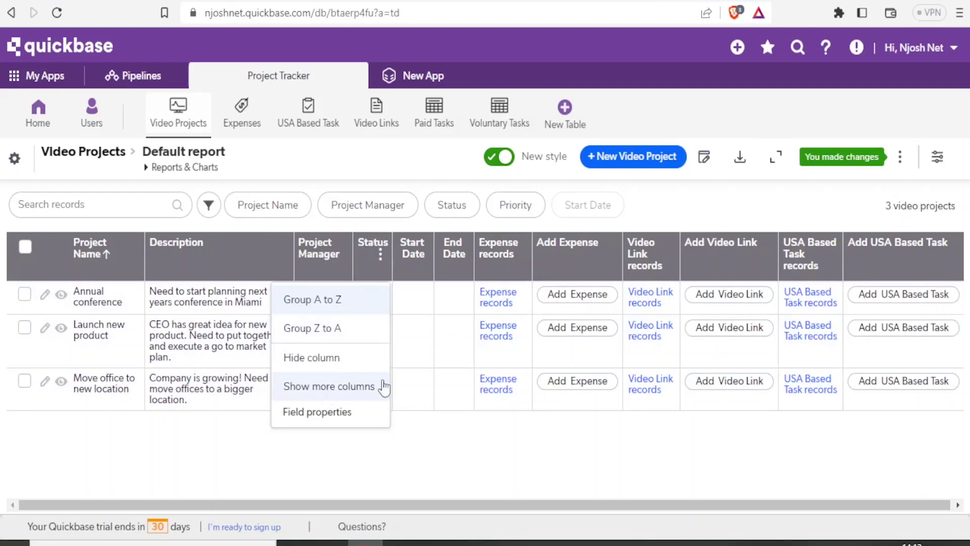
left_click(441, 480)
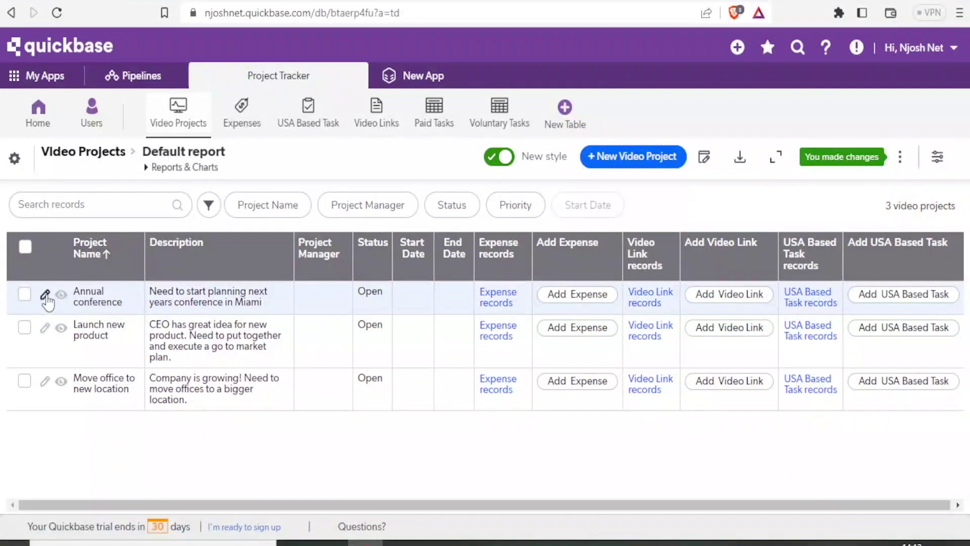
left_click(45, 296)
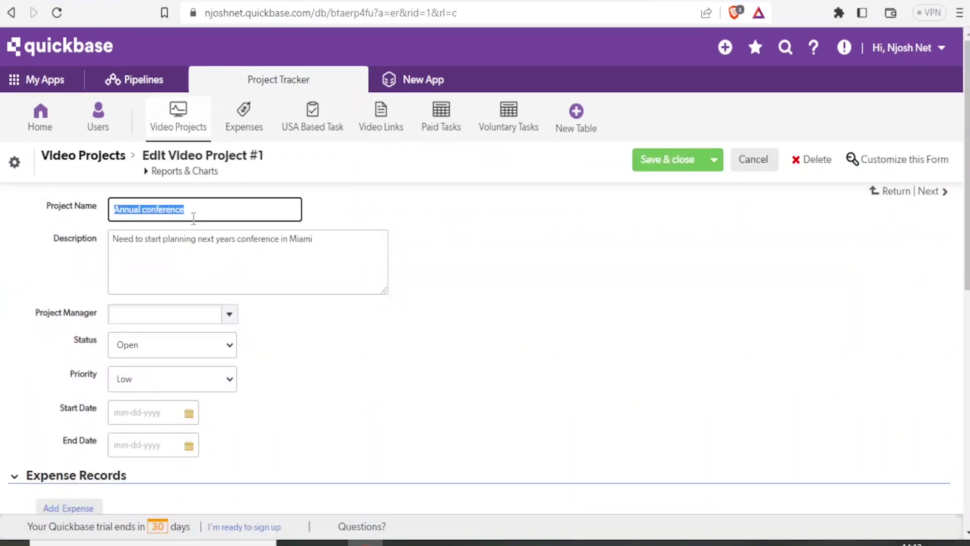
Rename the project to 'Scott Video' and select the end of its description text.
type("Scott Video")
left_click(175, 246)
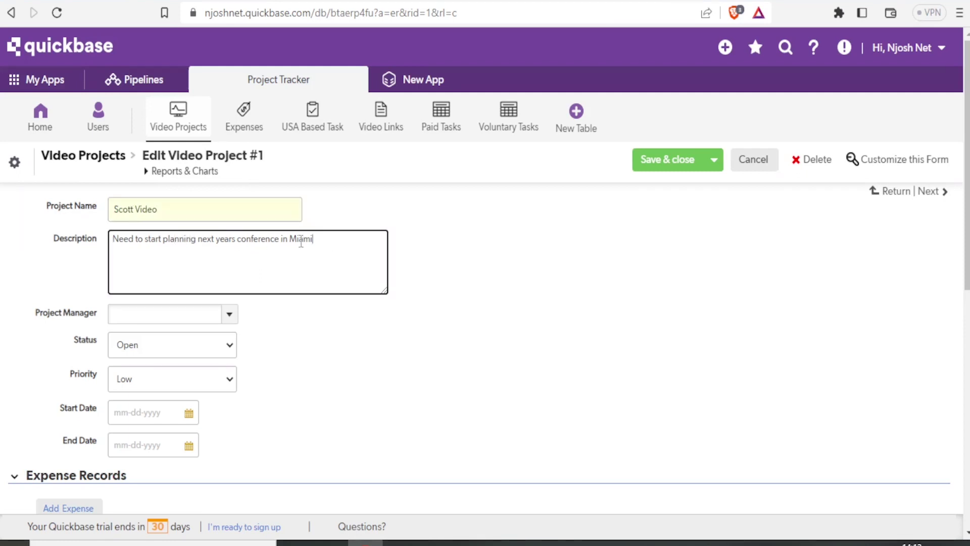
left_click_drag(313, 240, 209, 239)
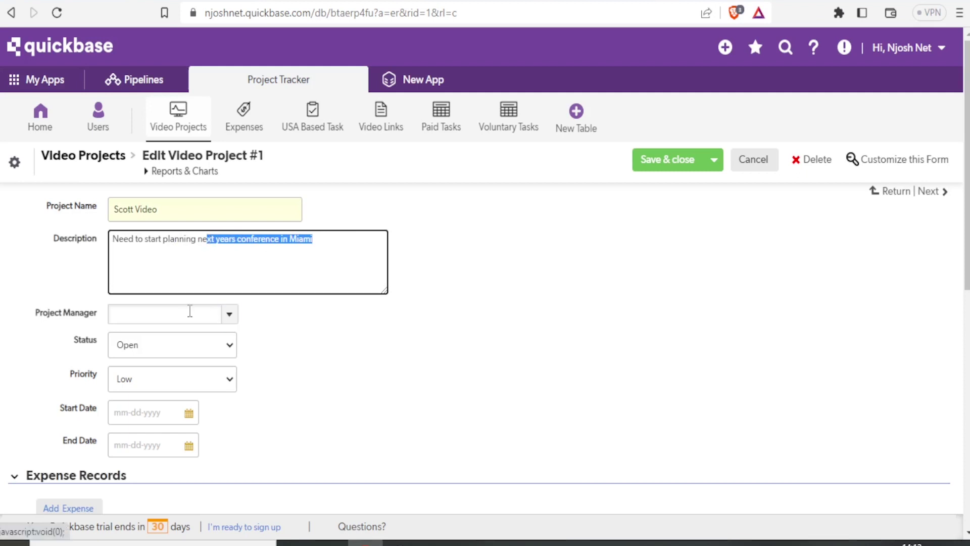
left_click(229, 318)
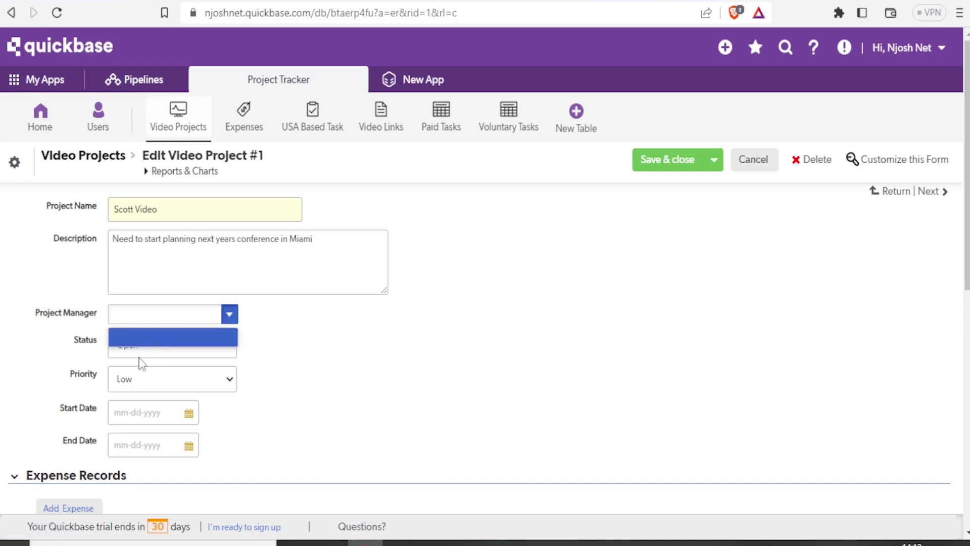
left_click(263, 348)
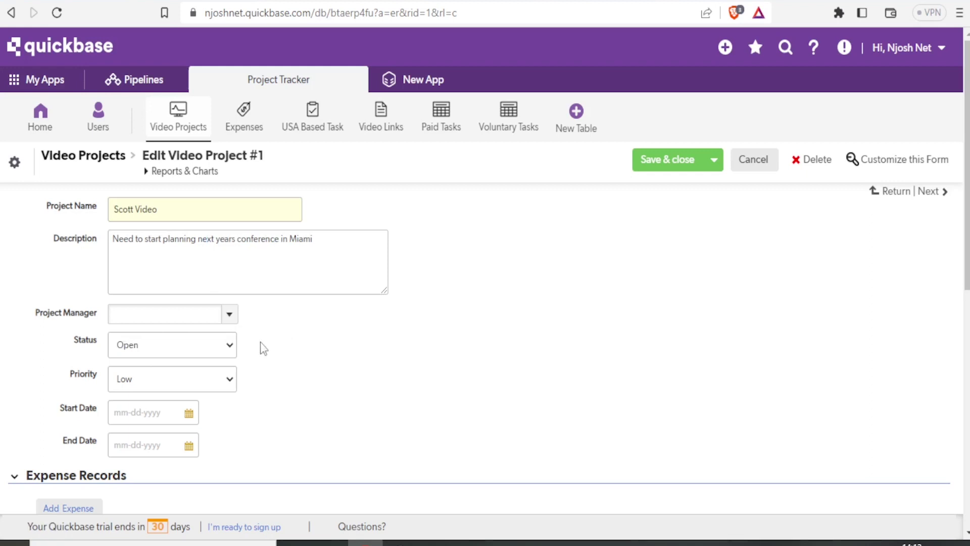
Set Status to In-Progress, Priority to High, Start Date to 05-10-2023, and save the project.
left_click(230, 350)
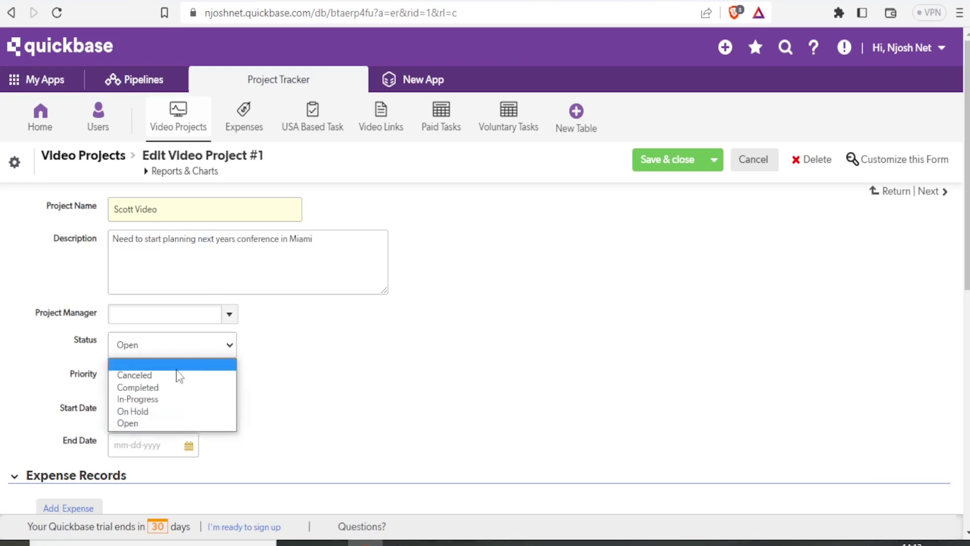
left_click(161, 400)
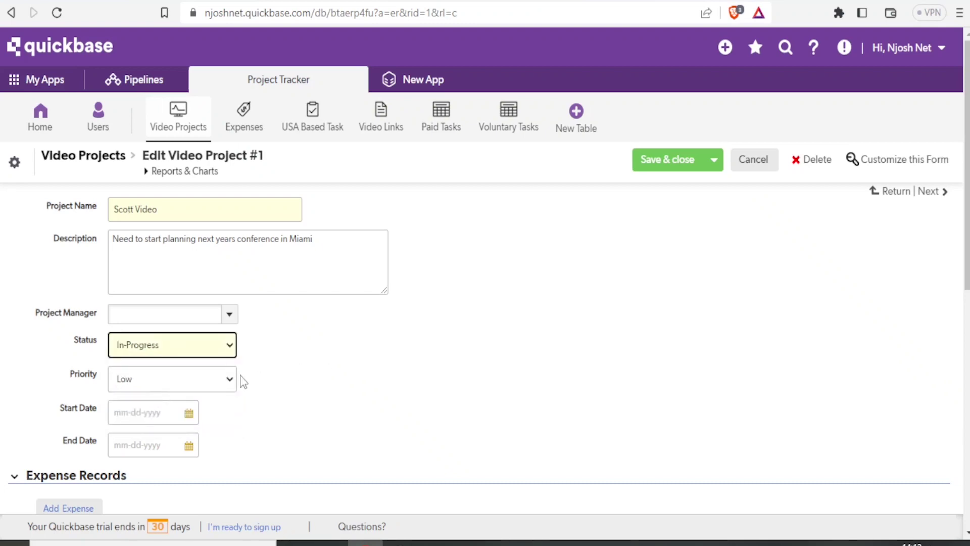
left_click(230, 384)
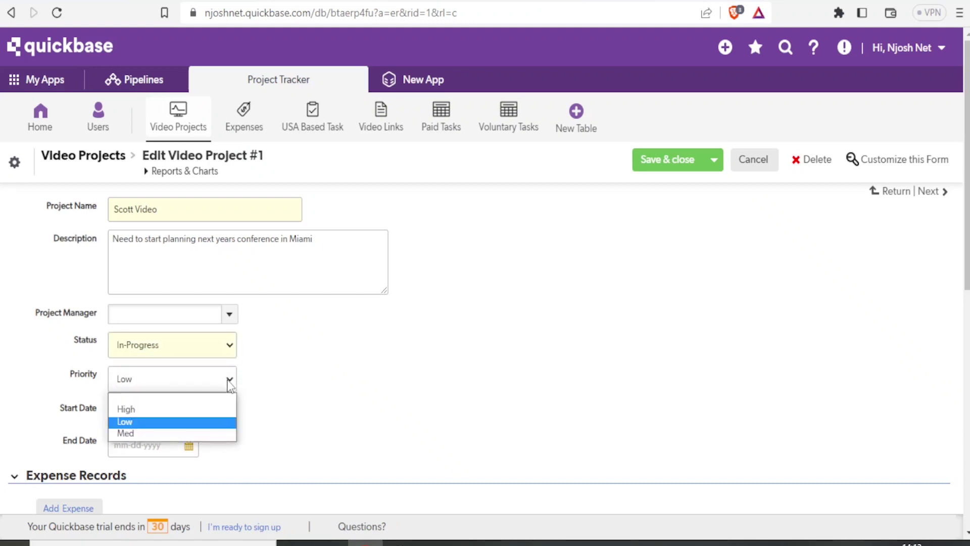
left_click(153, 410)
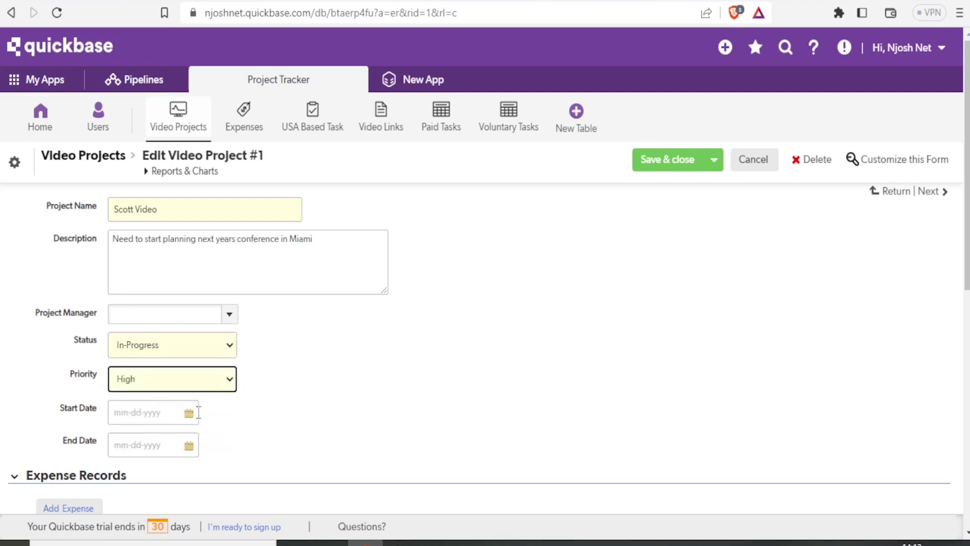
left_click(189, 413)
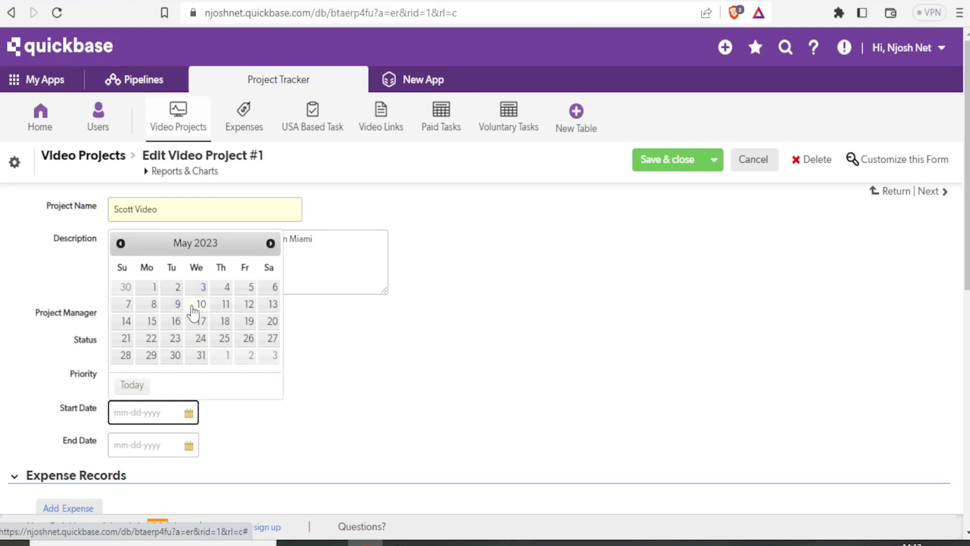
left_click(202, 304)
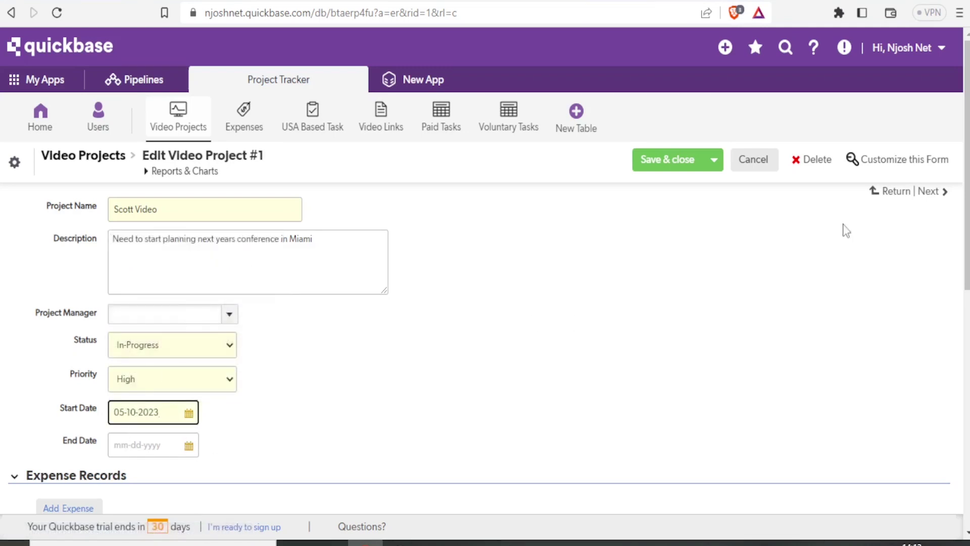
left_click_drag(967, 206, 967, 338)
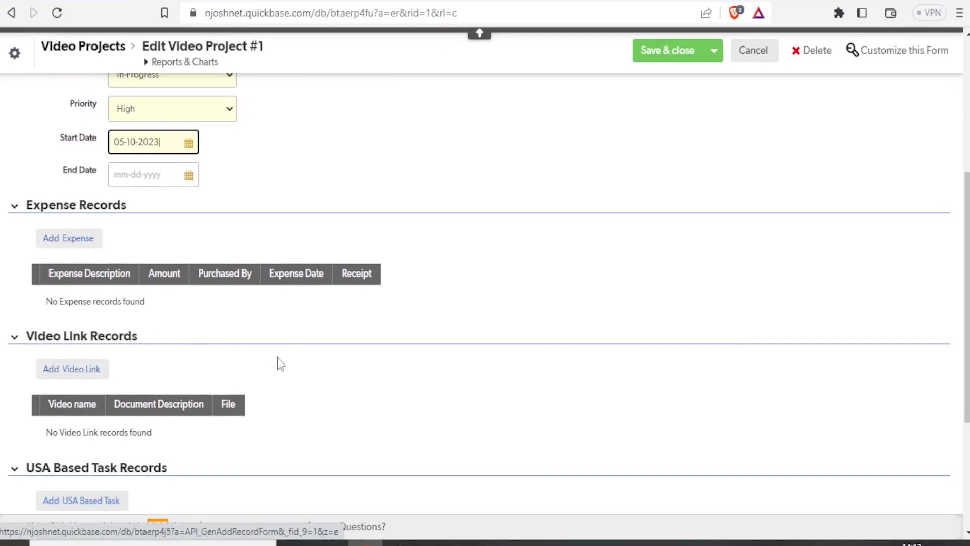
scroll(949, 336, "down", 5)
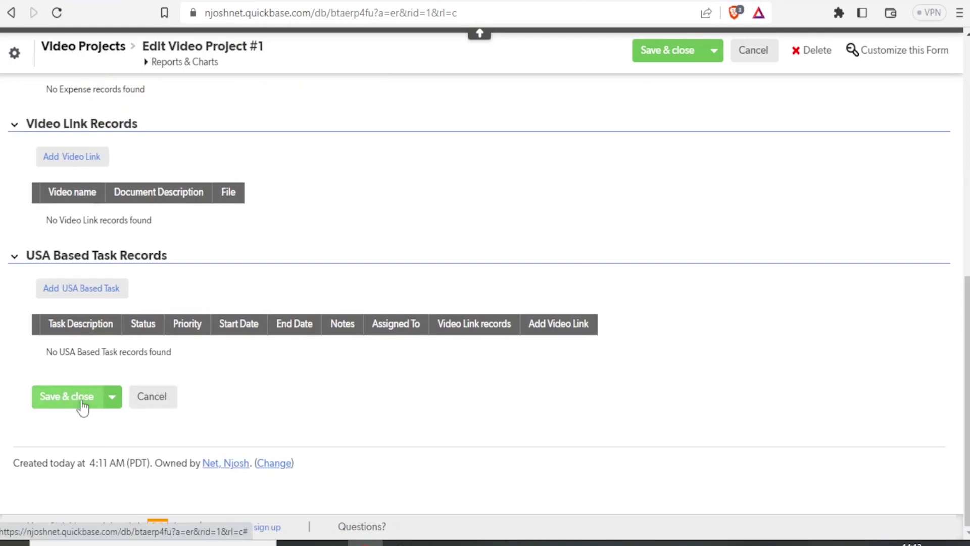
left_click(654, 63)
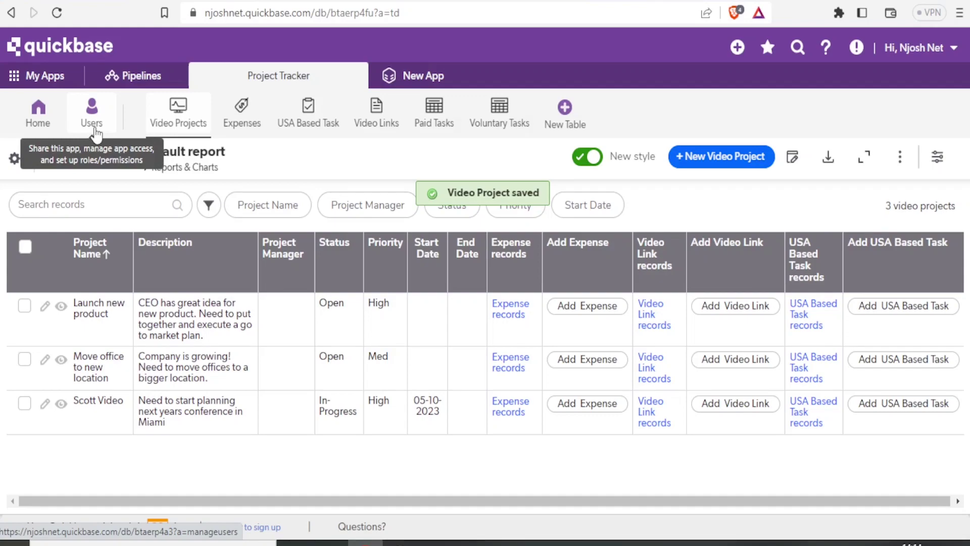
Go to the Project Tracker app's user and role management page.
left_click(95, 133)
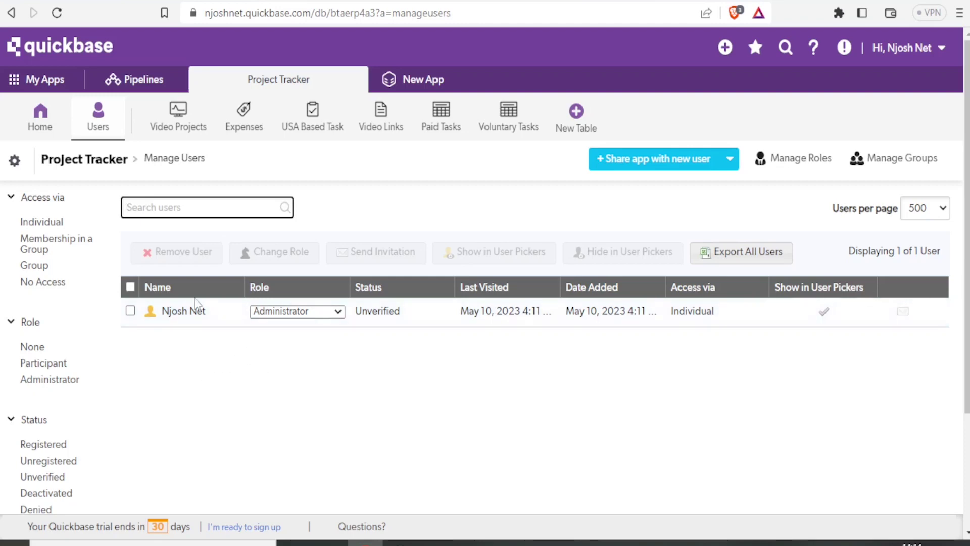
List the user's Role options (Participant, Administrator, none), then return to the app home page.
left_click(338, 312)
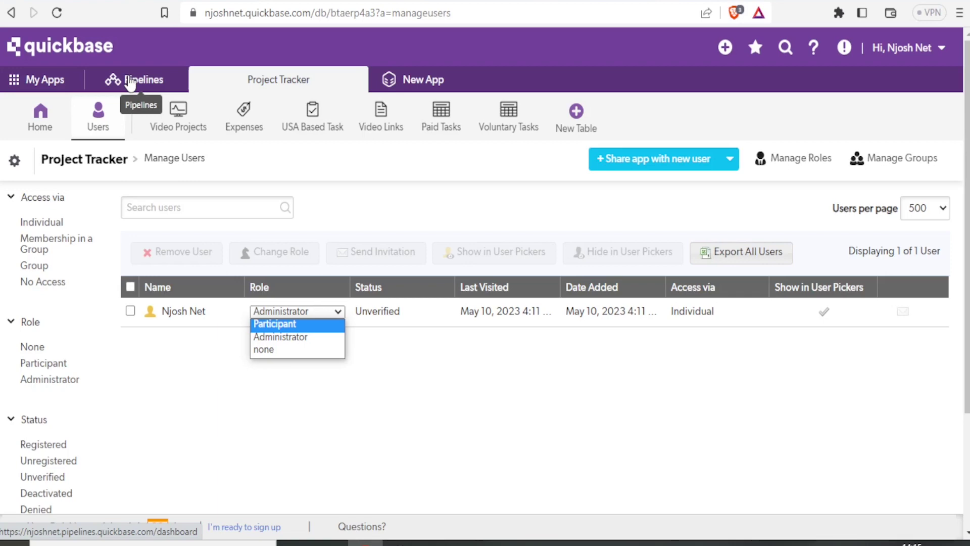
left_click(42, 124)
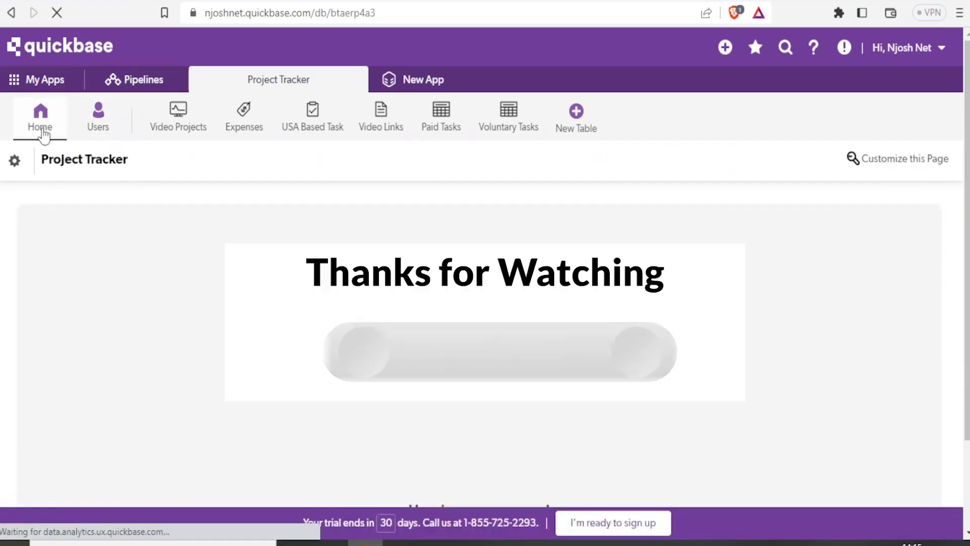